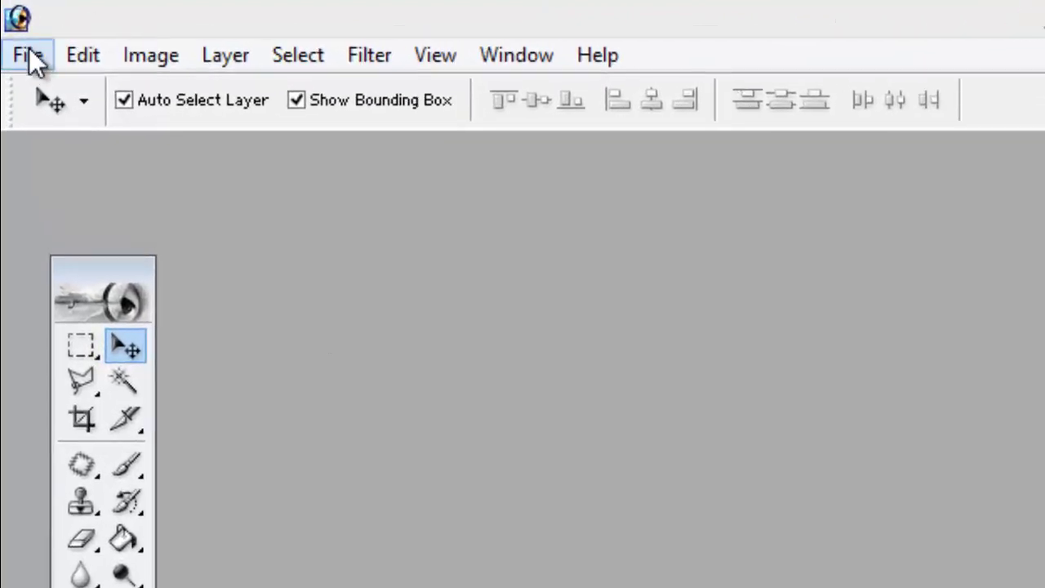
Open the white-shirt portrait photo with the purple background from the documents folder and maximize its window
left_click(28, 55)
left_click(41, 132)
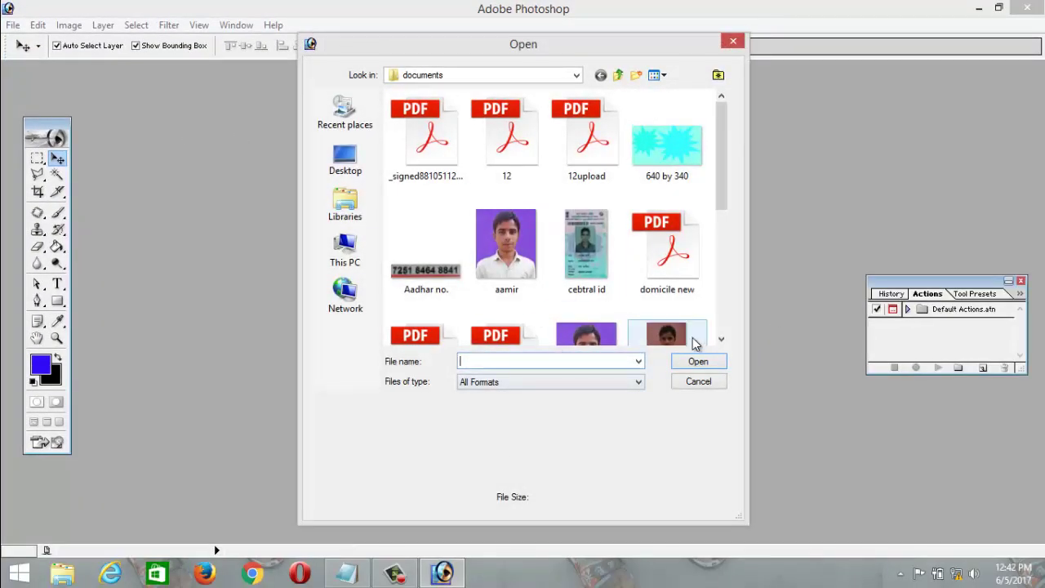
double_click(516, 258)
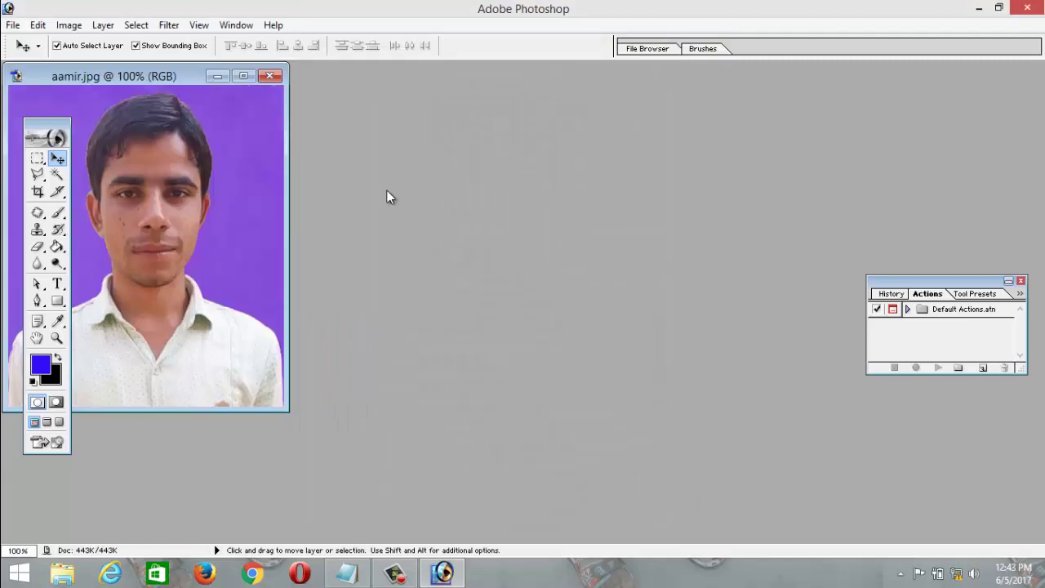
left_click_drag(129, 77, 483, 96)
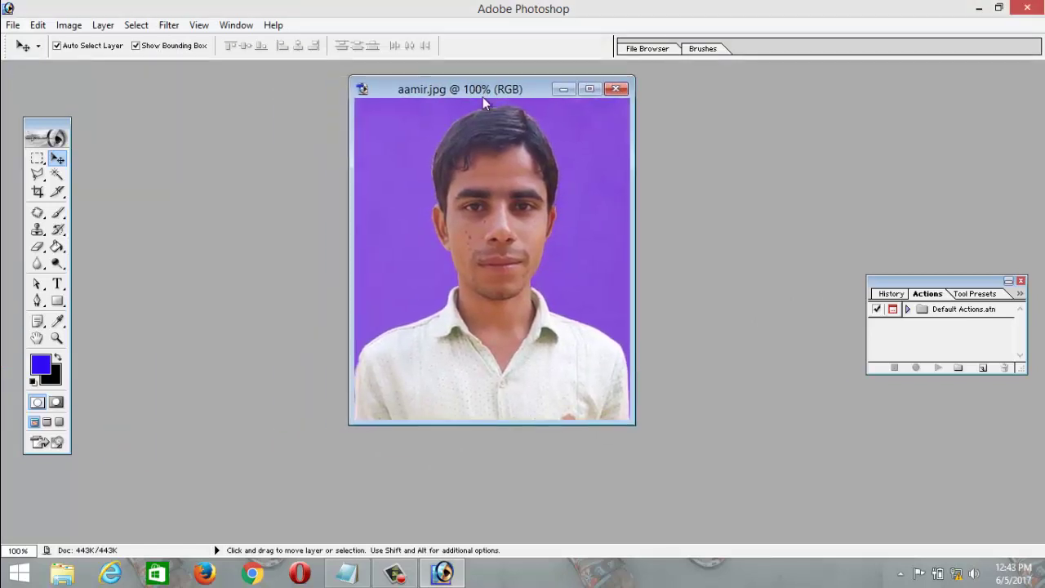
left_click(591, 91)
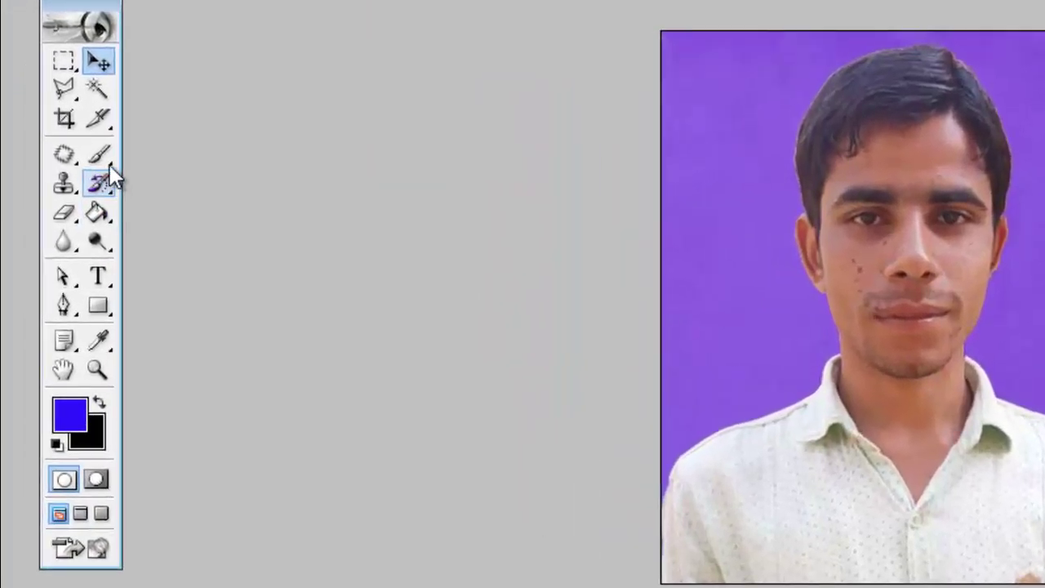
Select the whole purple background with the Magic Wand, adding the area on the other side of the head
left_click(97, 88)
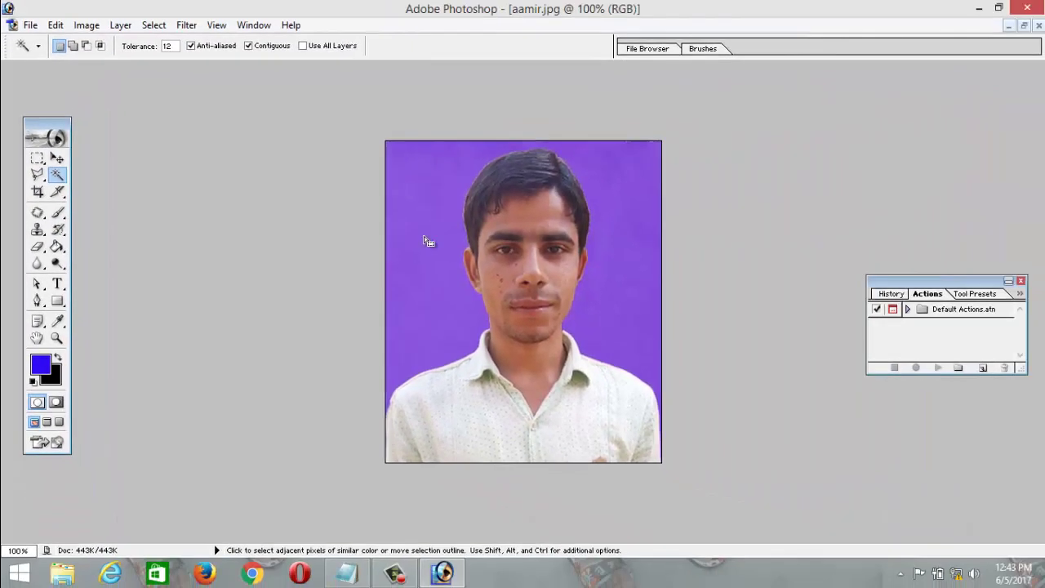
left_click(426, 239)
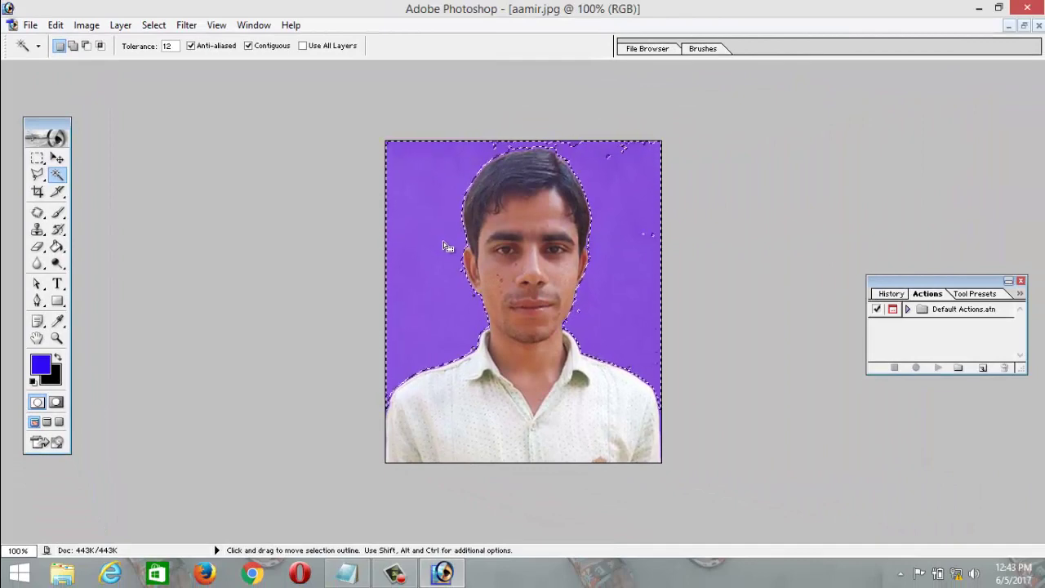
left_click(599, 198, "shift")
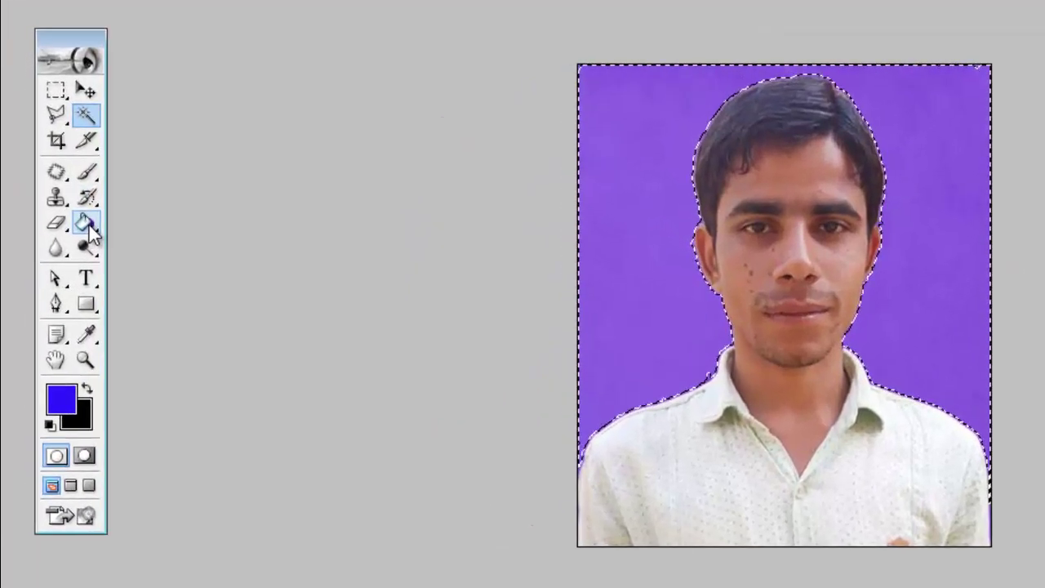
Fill the selected background repeatedly with the blue foreground color 300AF5 using the Paint Bucket, and deselect it
left_click(87, 222)
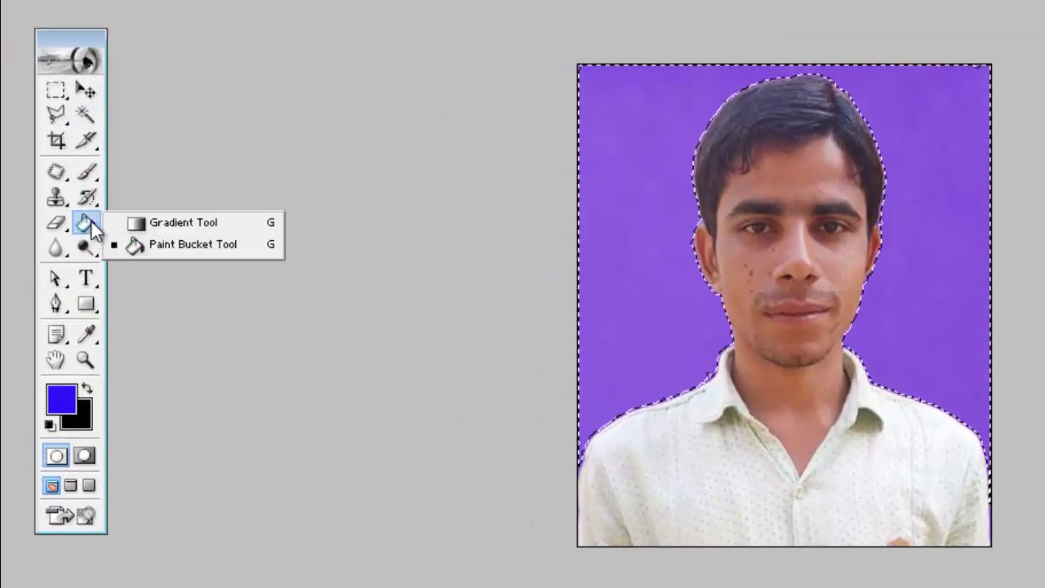
left_click(196, 245)
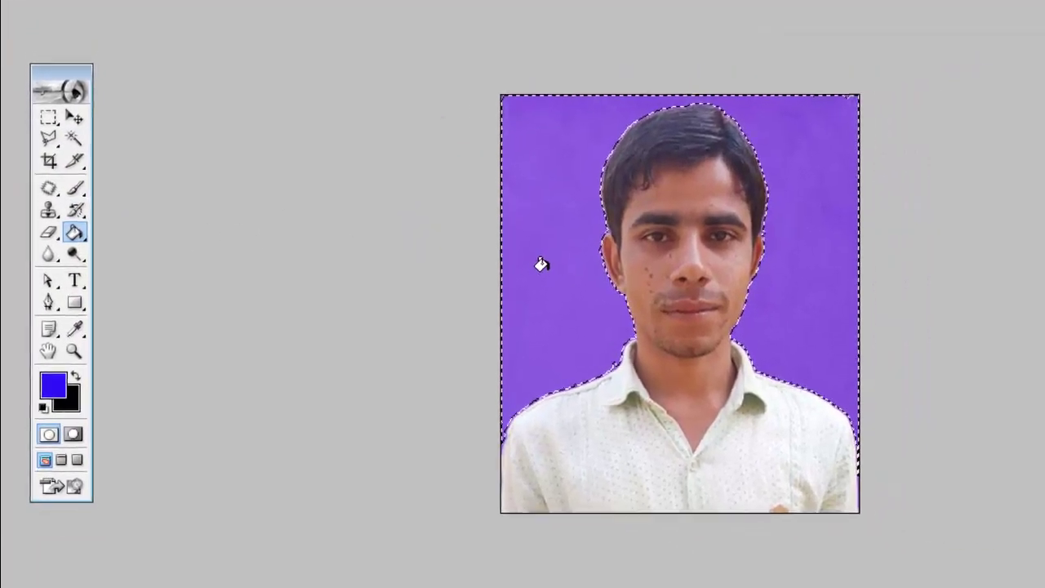
left_click(541, 264)
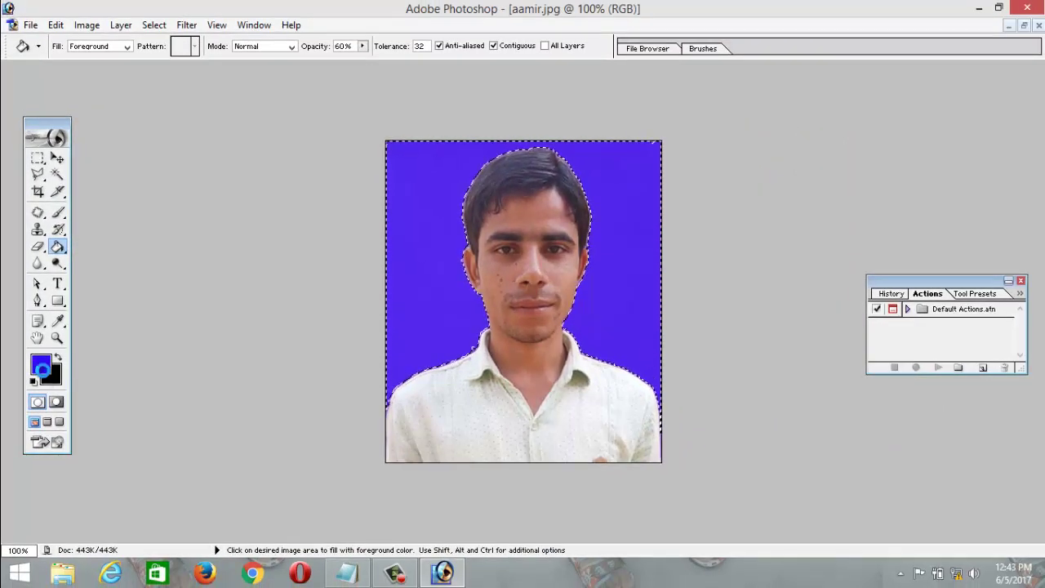
left_click(41, 368)
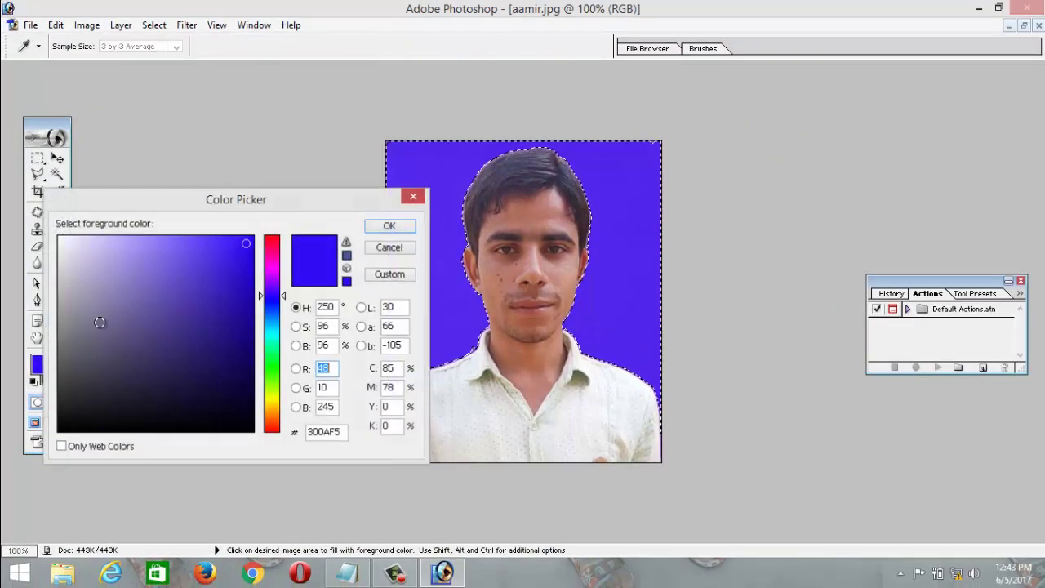
left_click(389, 230)
left_click(600, 232)
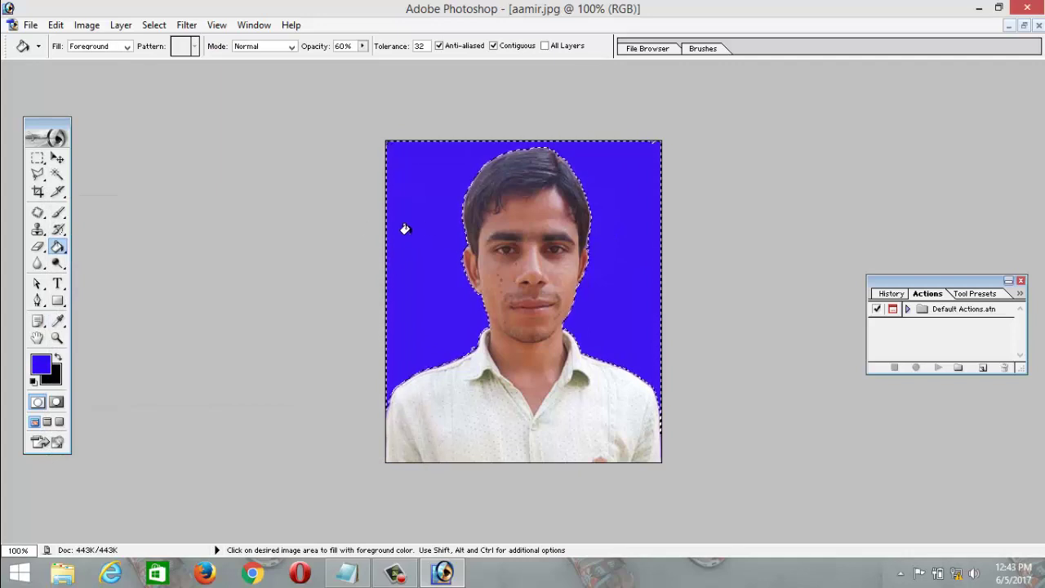
left_click(57, 175)
key("ctrl+d")
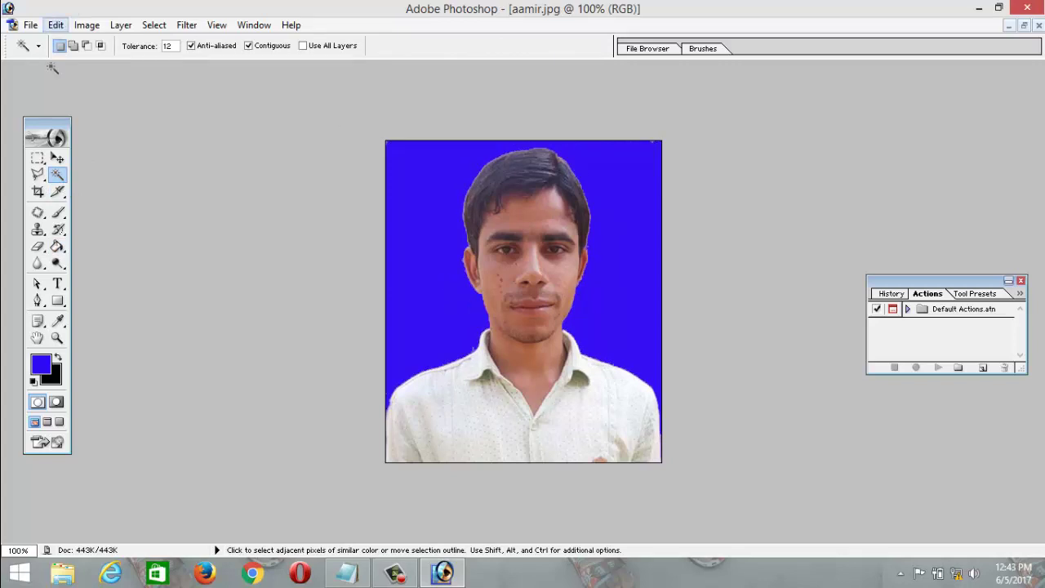
Brighten the photo with a Curves adjustment on the RGB channel, raising the midpoint from input 126 to output 149
left_click(57, 160)
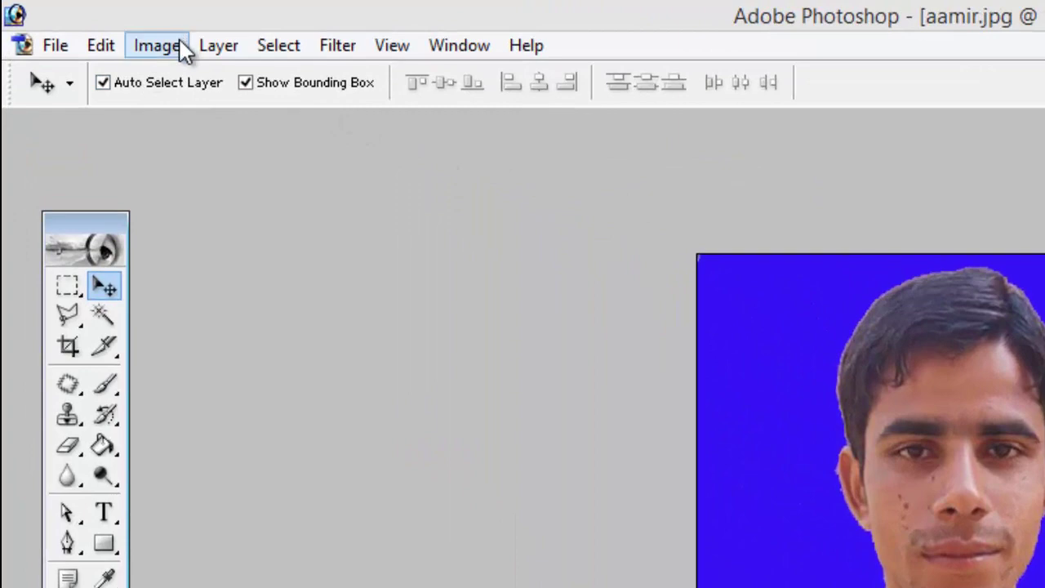
left_click(173, 55)
mouse_move(198, 117)
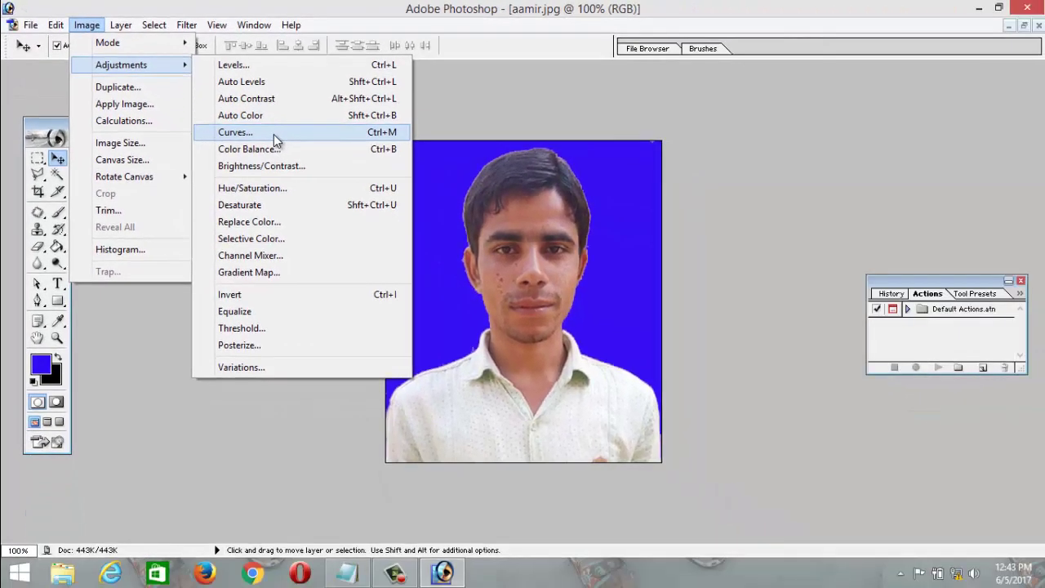
left_click(276, 135)
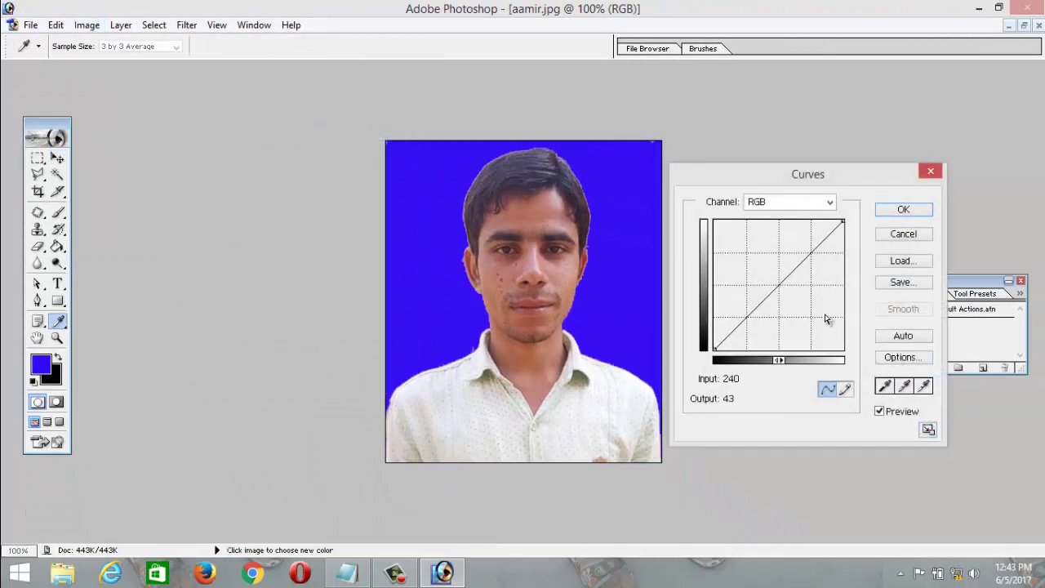
left_click(778, 284)
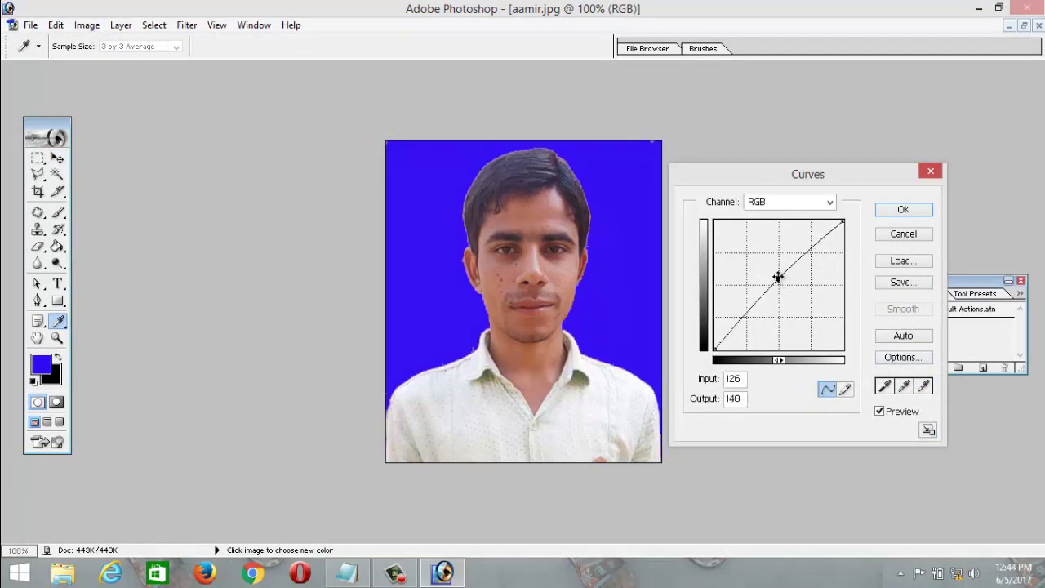
left_click_drag(778, 277, 778, 275)
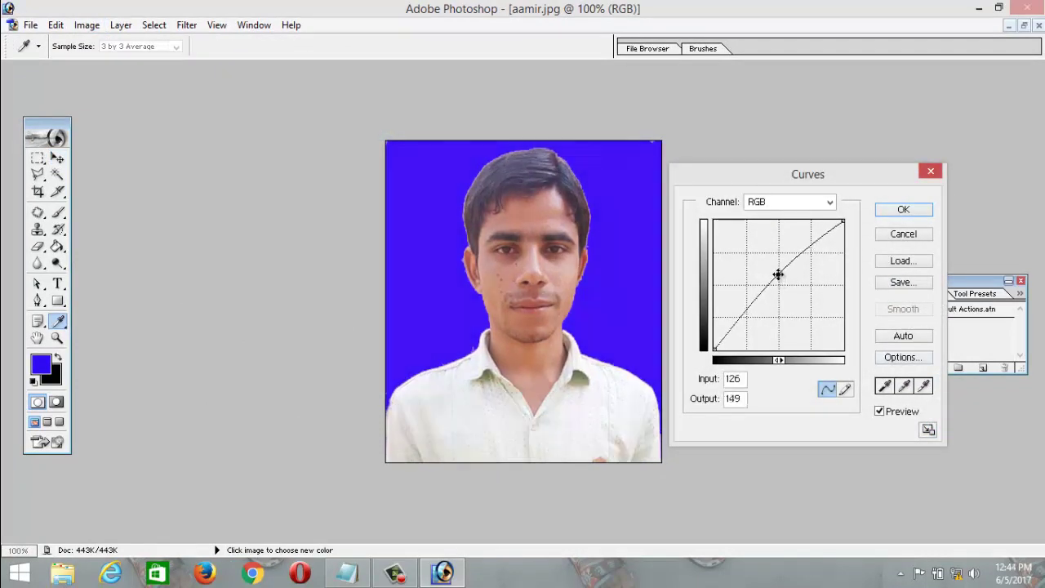
left_click(904, 211)
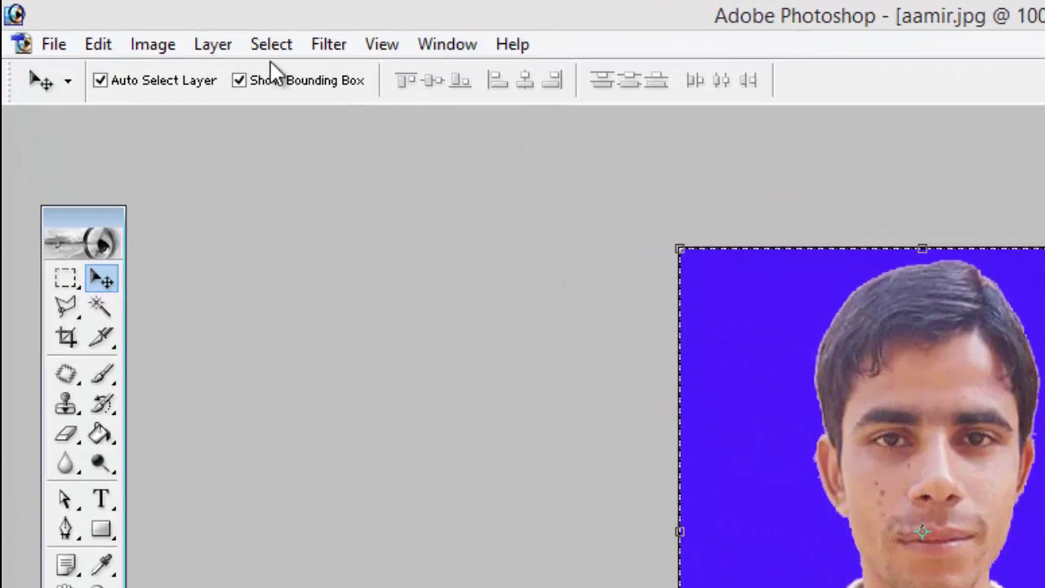
Turn the selection of the whole photo into a border selection 3 pixels wide
left_click(270, 48)
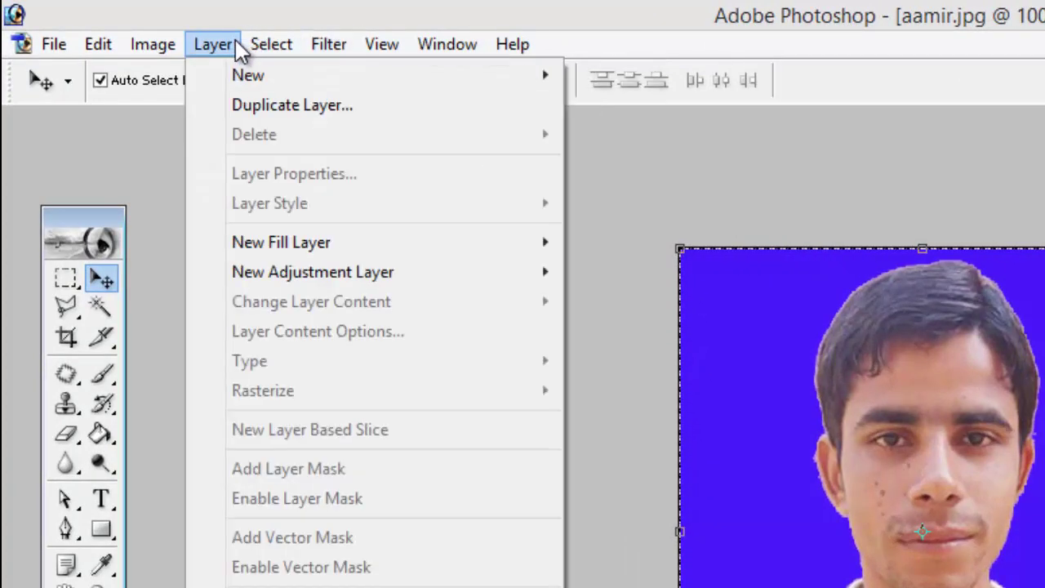
mouse_move(551, 286)
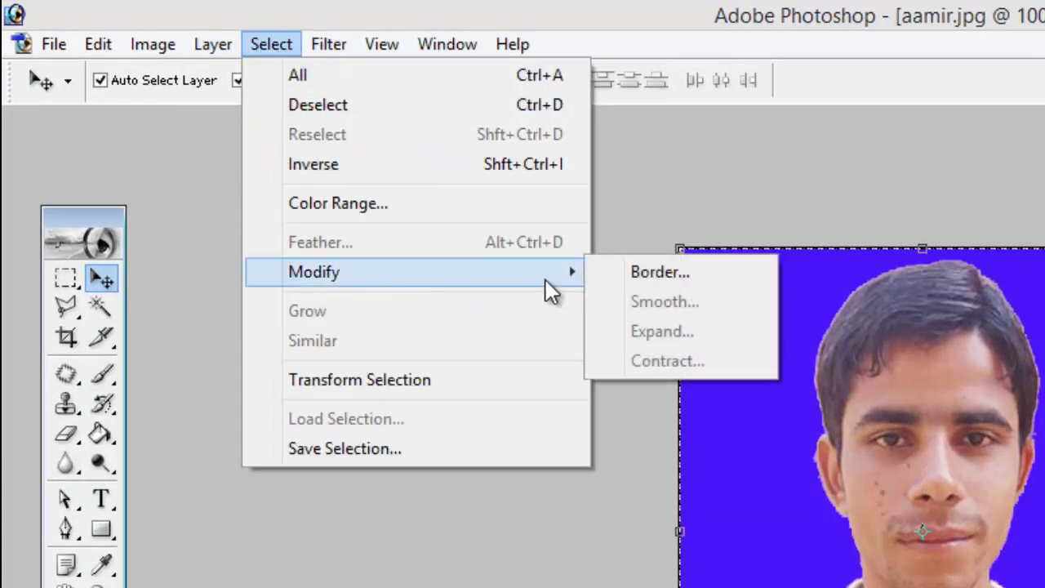
left_click(638, 272)
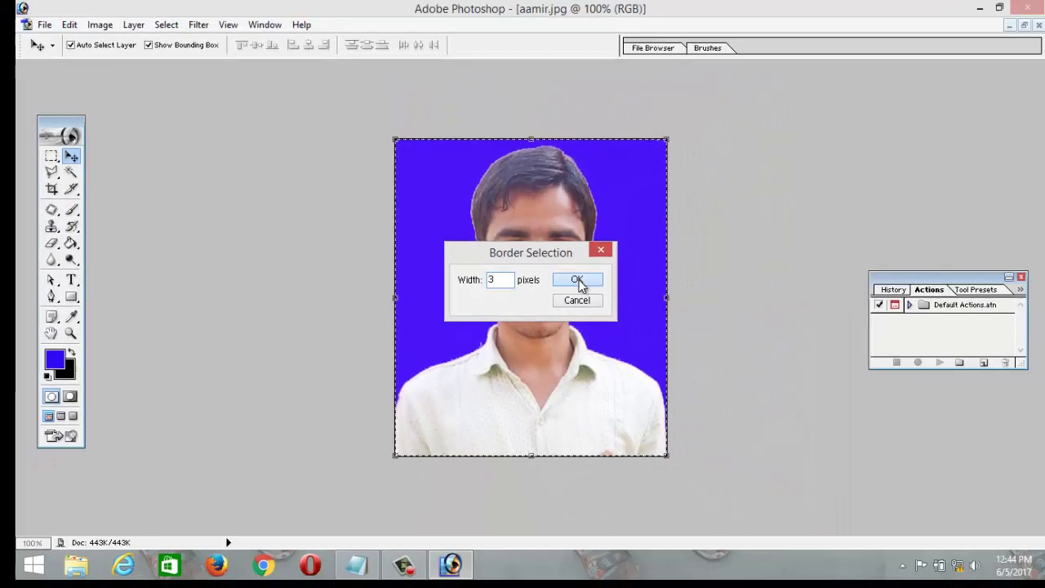
left_click(578, 280)
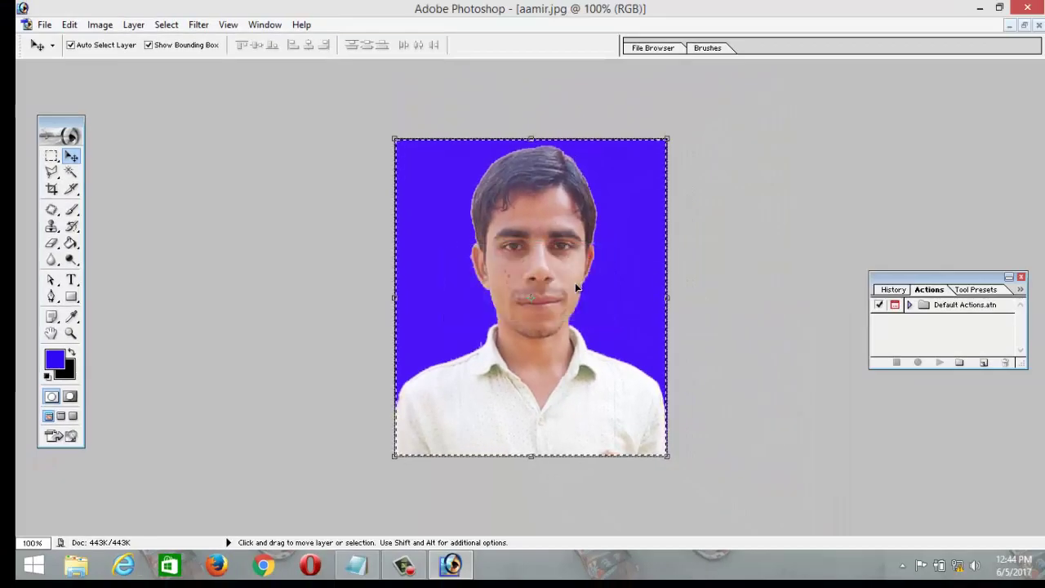
Keep black as the background color, fill the border selection with it, and deselect
left_click(66, 373)
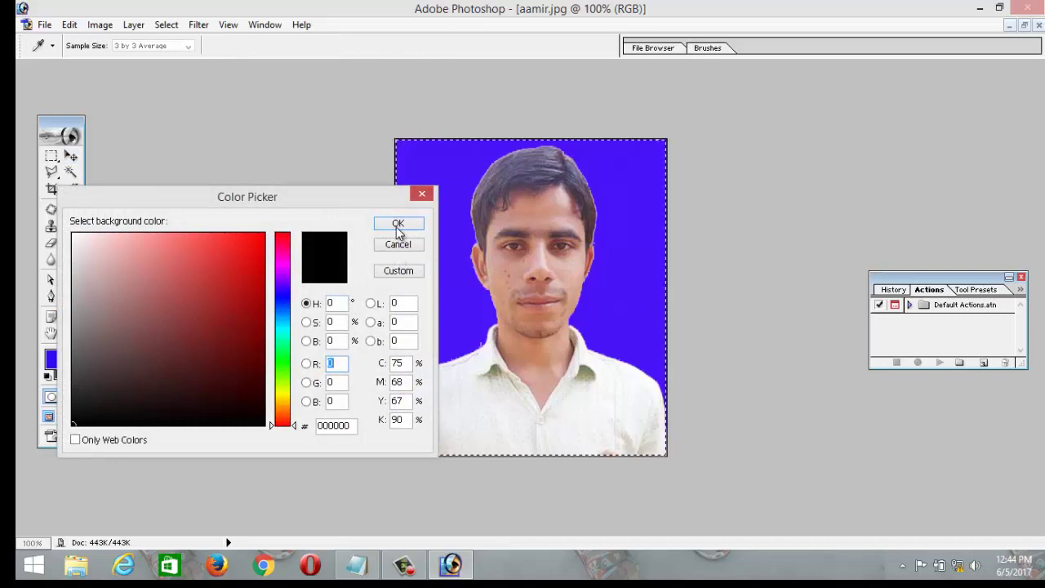
left_click(398, 225)
key("v")
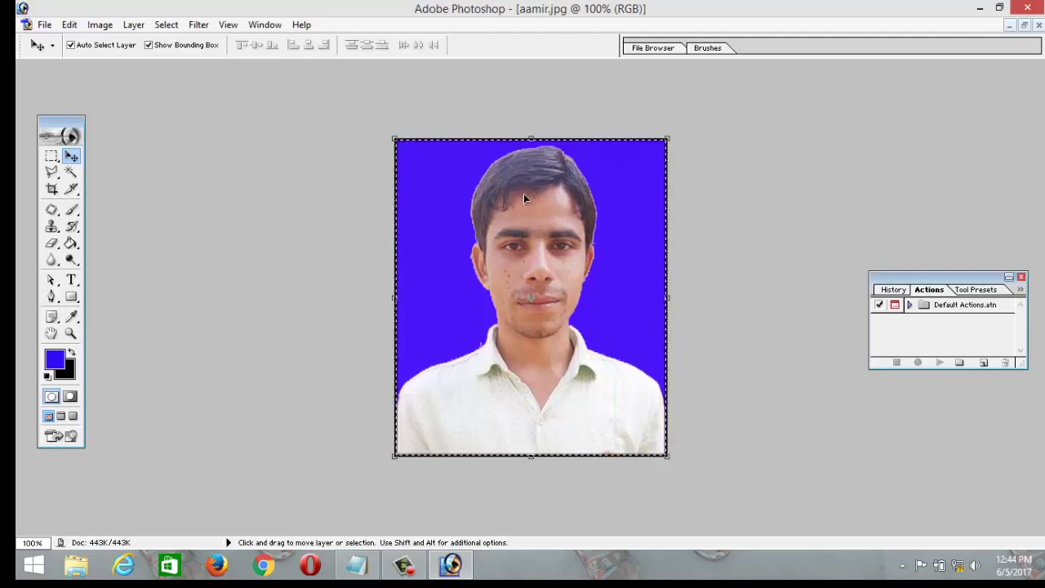
key("ctrl+d")
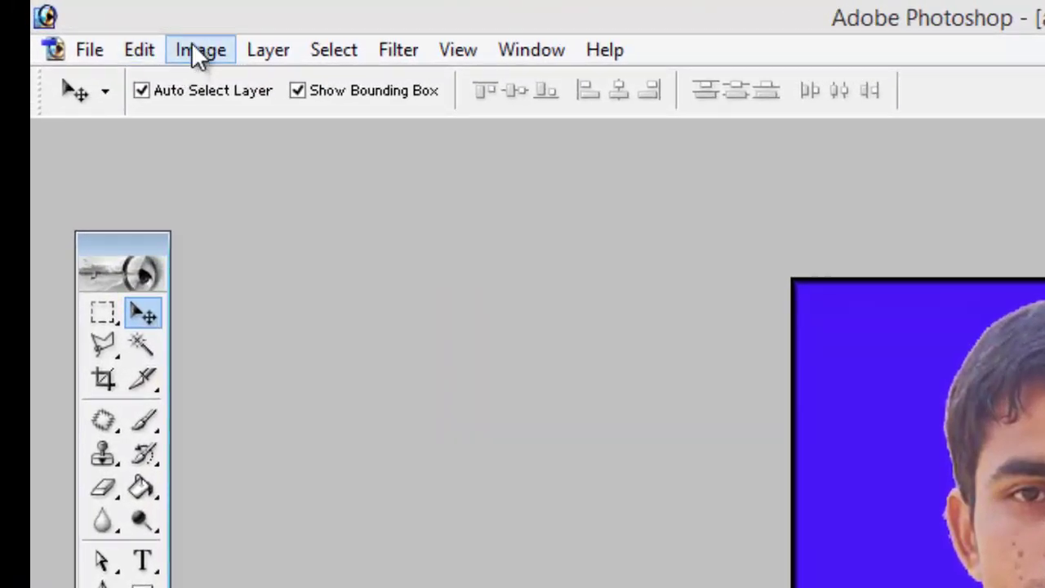
Resize the photo to a width of 346 pixels with proportions constrained
left_click(196, 56)
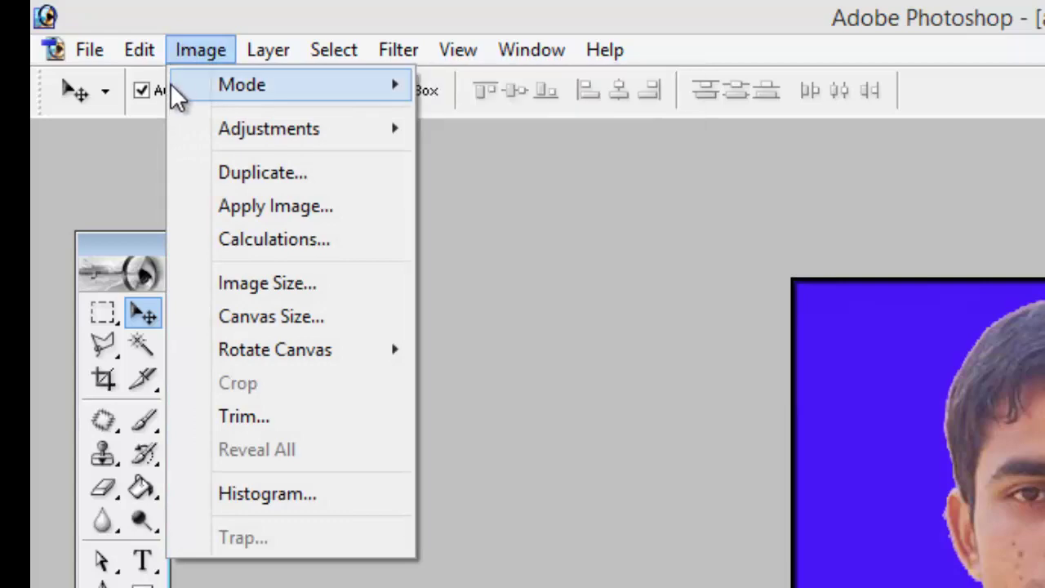
left_click(222, 284)
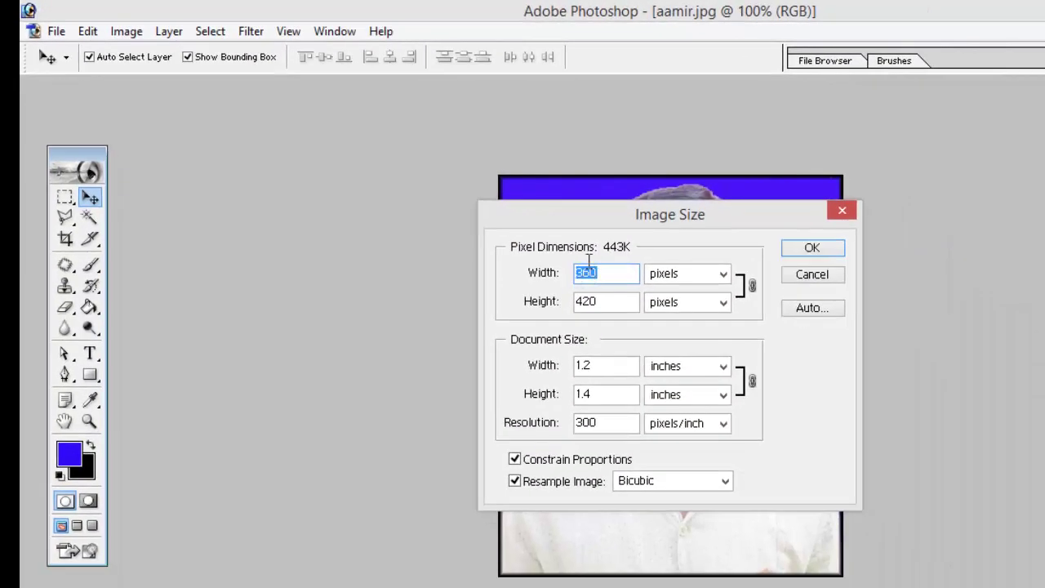
type("346")
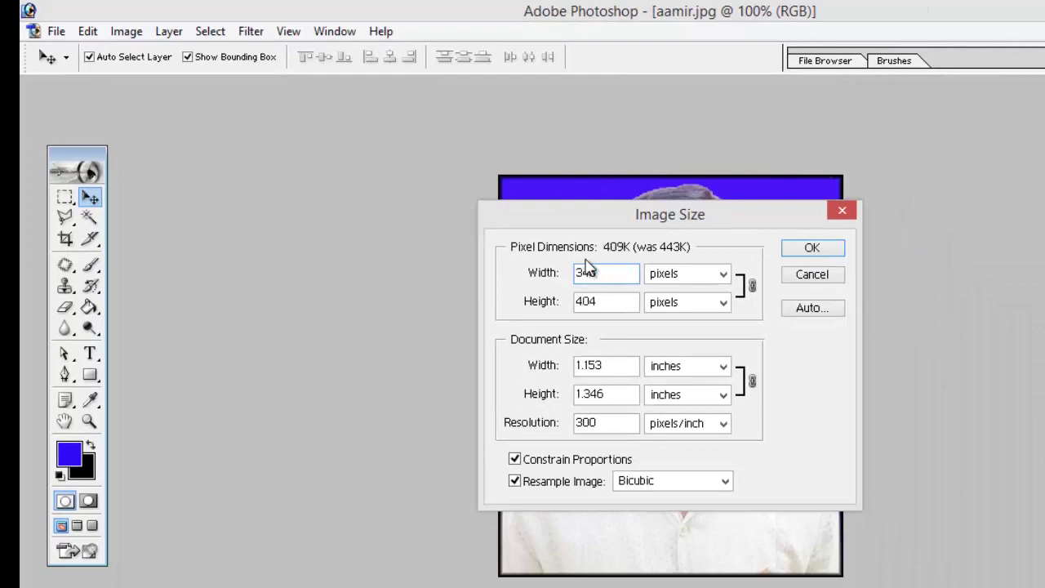
key("Return")
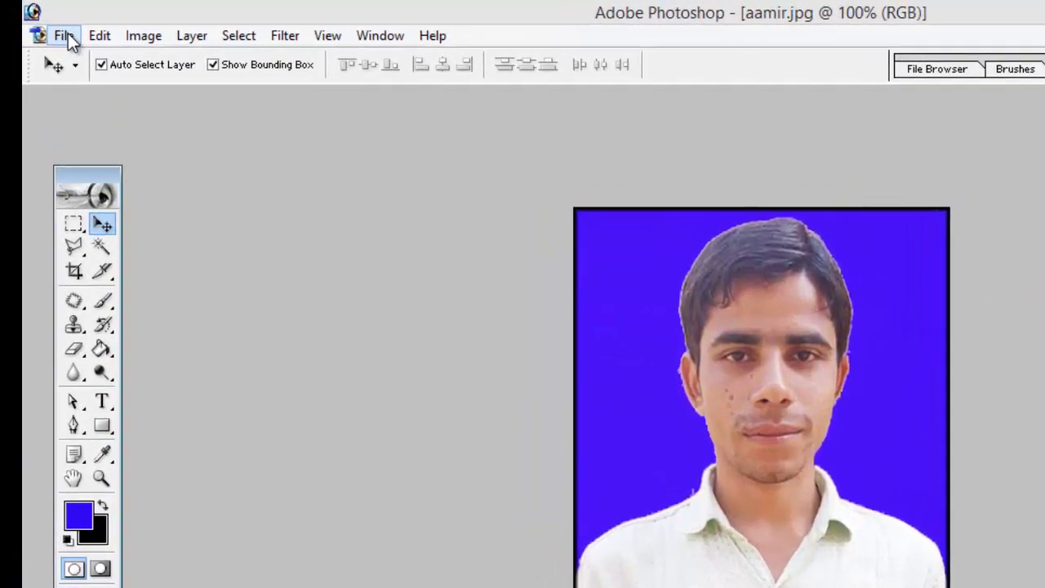
Create a new white RGB document with the 4 x 6 inch preset at 300 pixels/inch
left_click(46, 25)
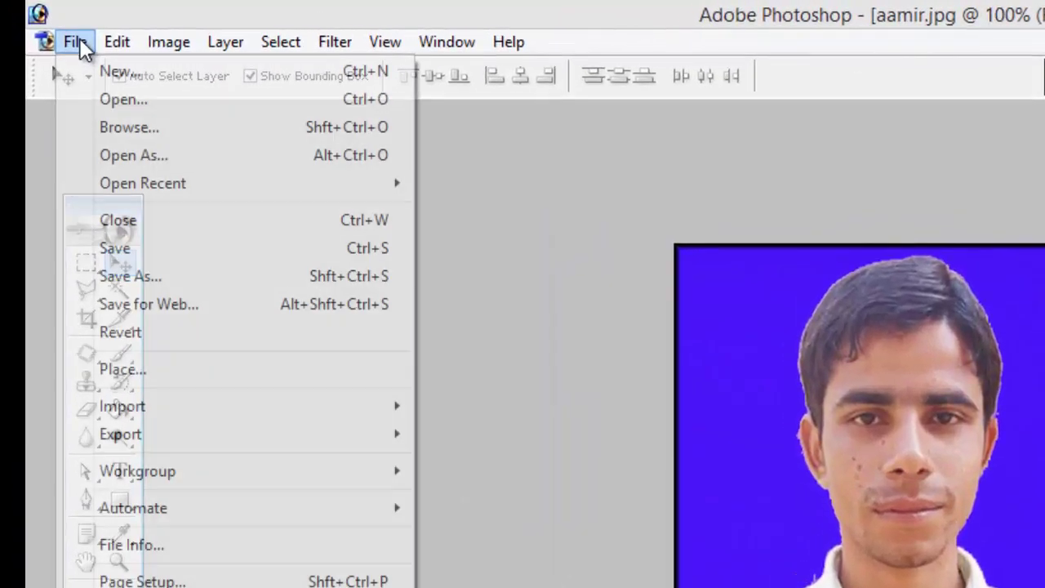
left_click(108, 73)
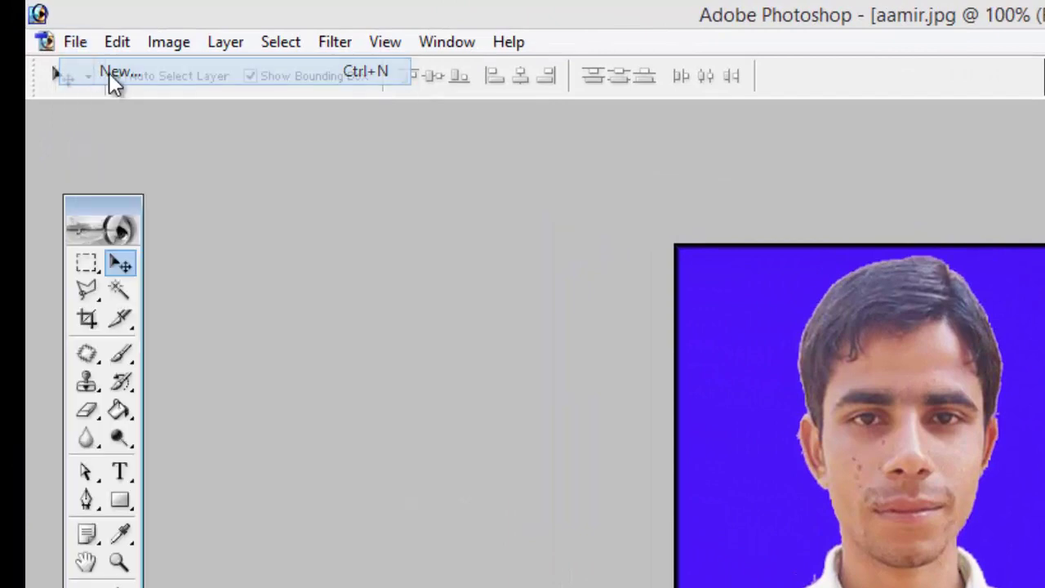
left_click(486, 353)
scroll(374, 560, "up", 2)
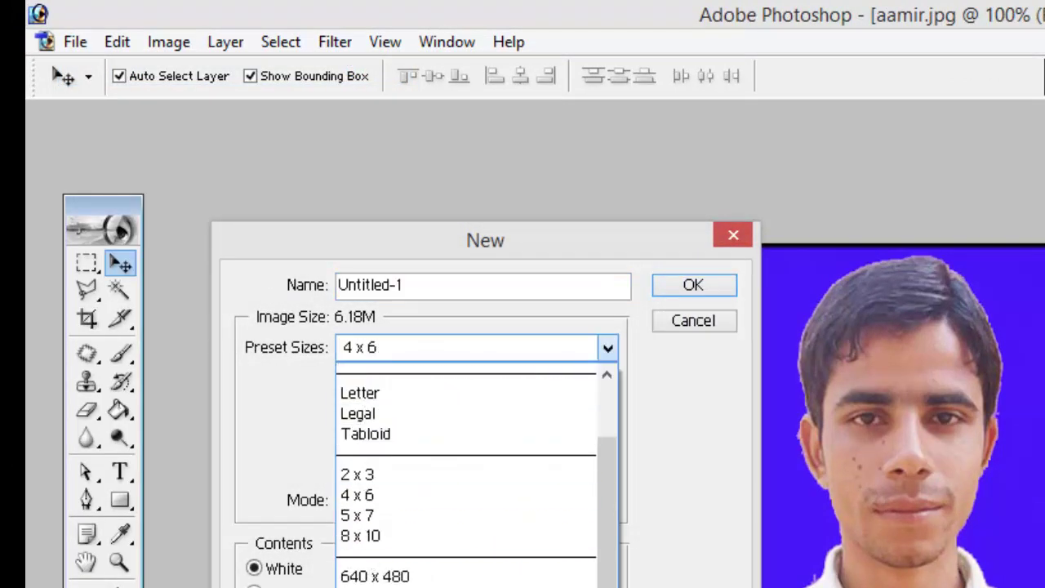
left_click(365, 502)
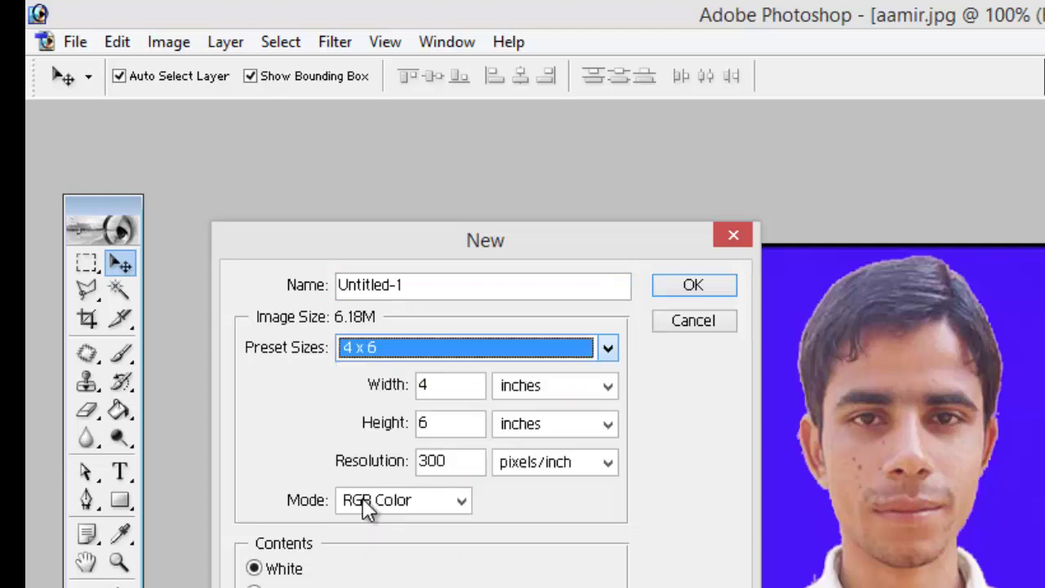
left_click(690, 286)
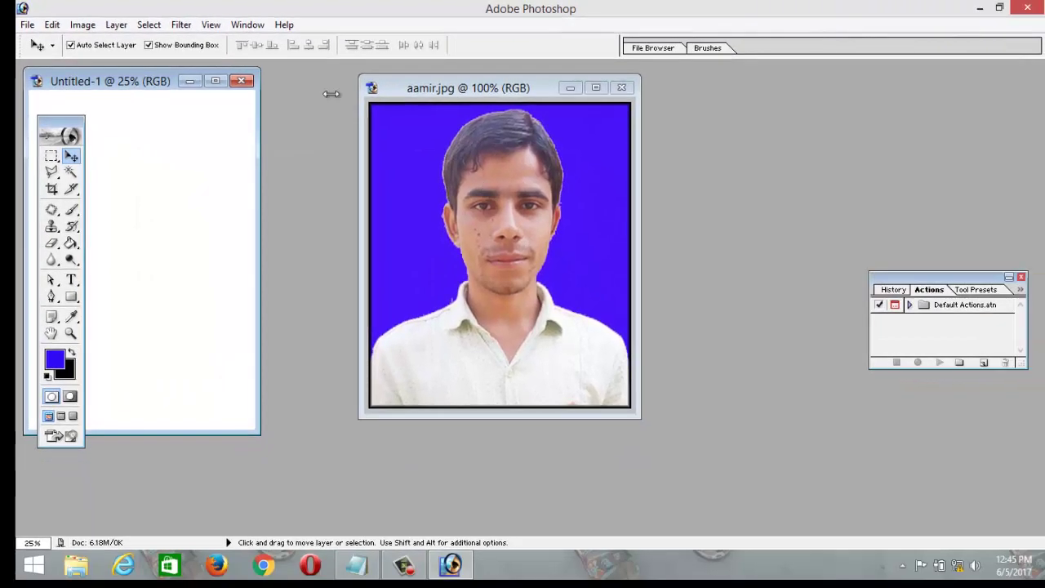
Copy the bordered photo into the blank 4 x 6 sheet and position it in the sheet's upper-left corner
left_click_drag(76, 92, 153, 103)
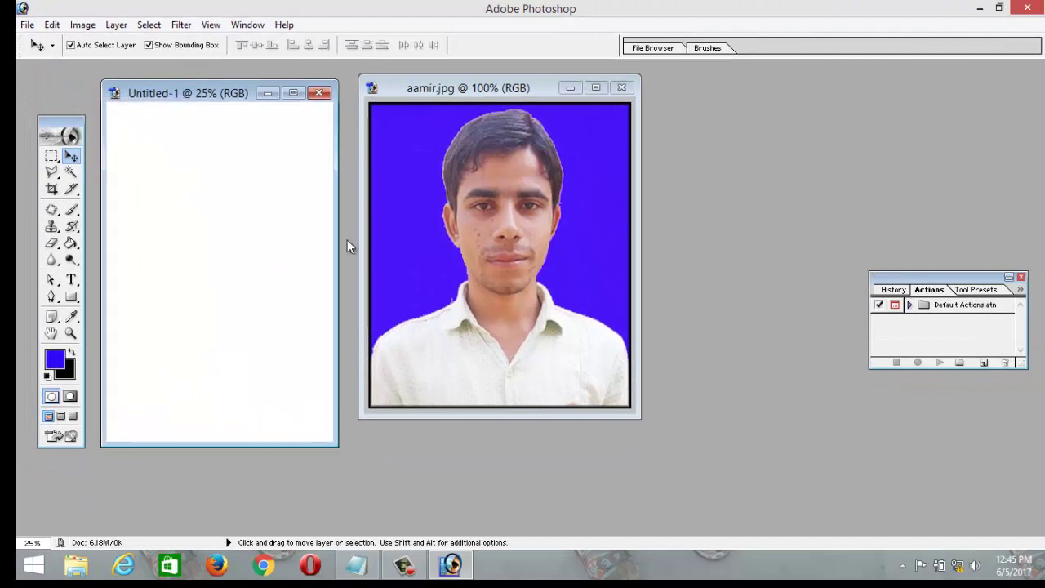
left_click_drag(449, 241, 209, 196)
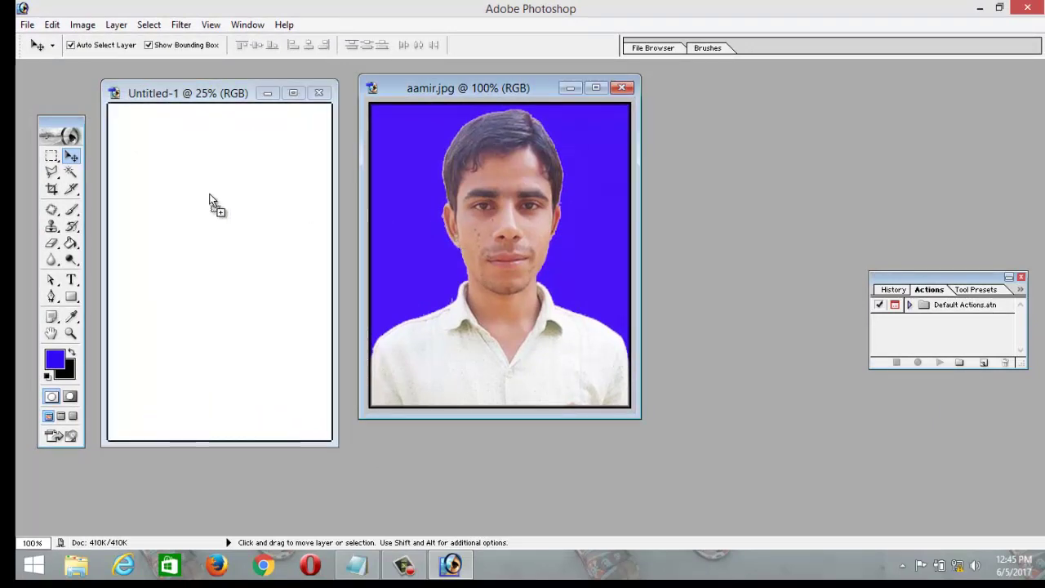
left_click_drag(140, 191, 131, 134)
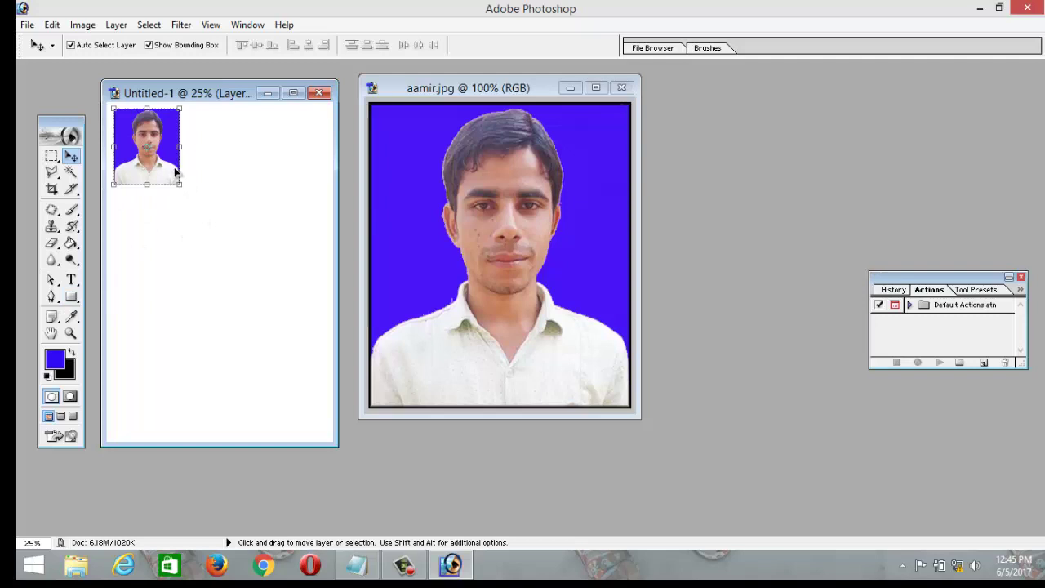
Duplicate the photo down the sheet's left side to form an aligned, evenly spaced column of four
left_click_drag(155, 156, 151, 237)
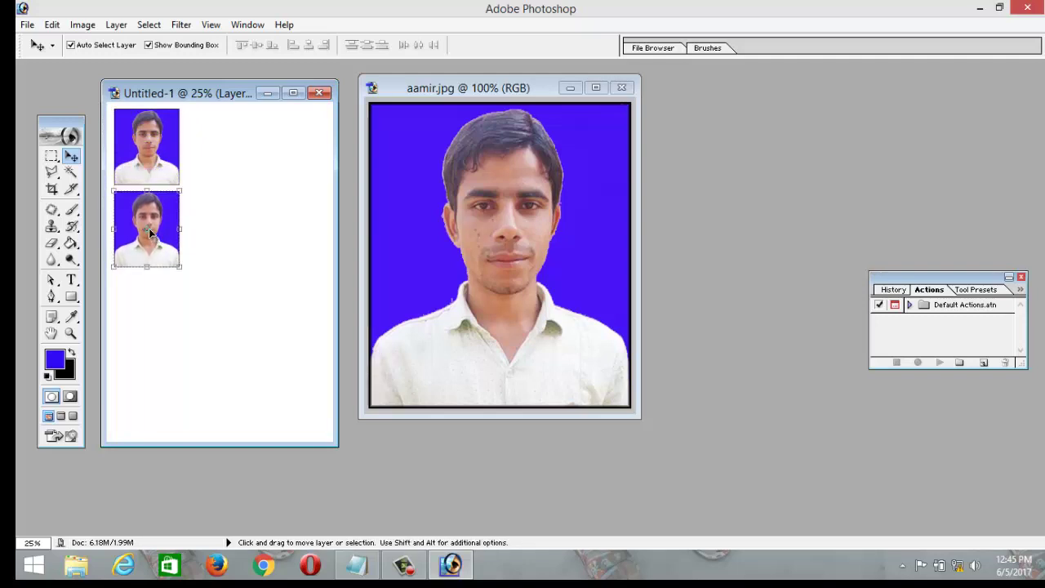
left_click_drag(150, 230, 134, 384)
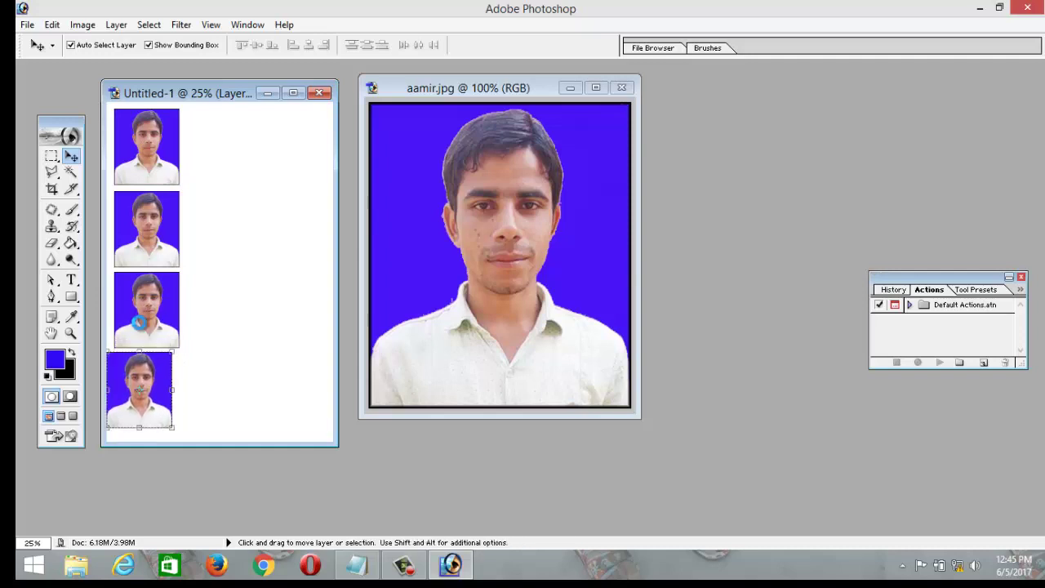
key("shift+Right")
key("shift+Right")
key("shift+Right")
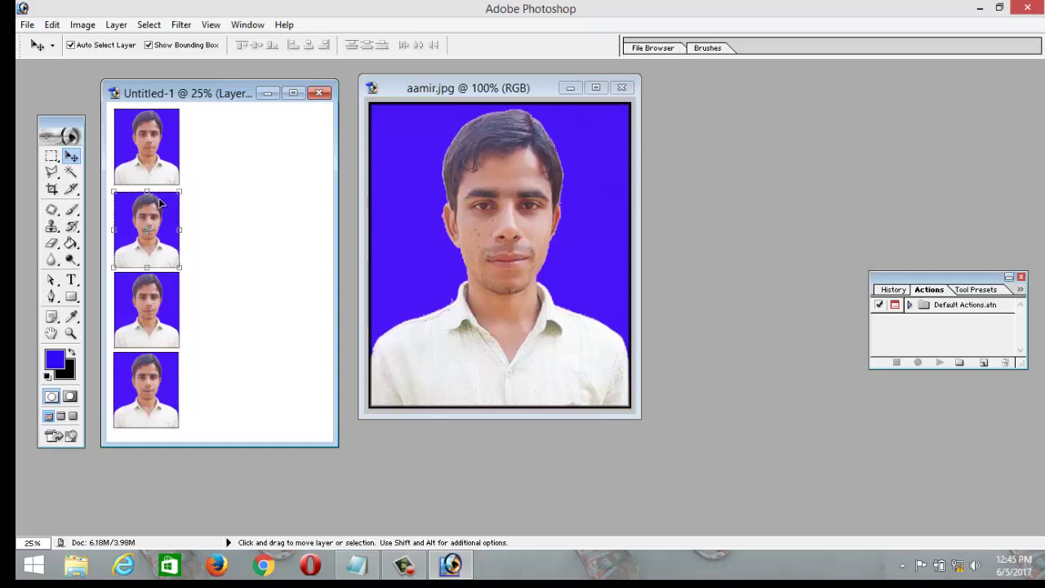
left_click_drag(147, 164, 147, 173)
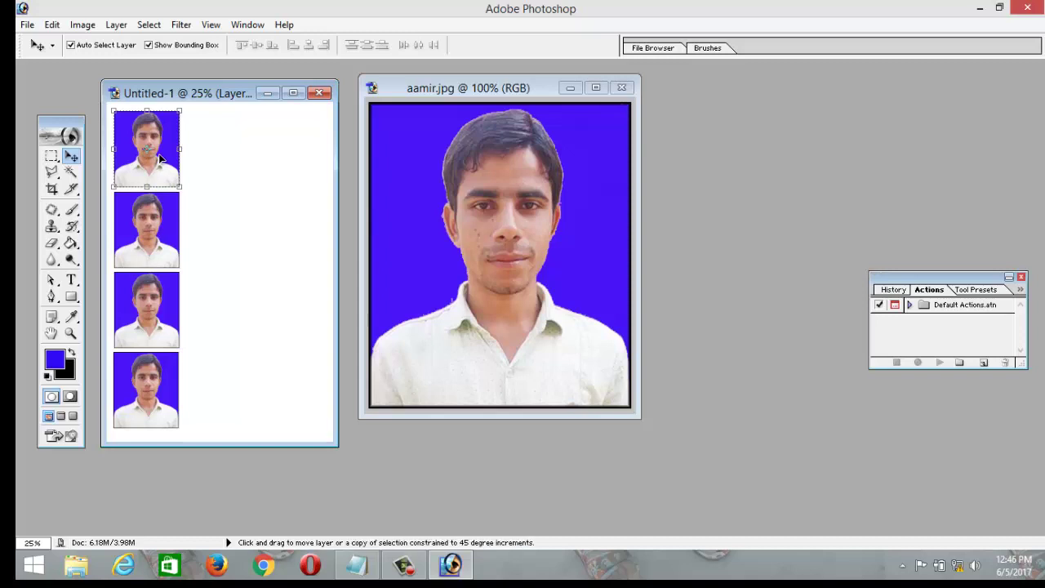
Duplicate the photo into second and third columns, filling the sheet with three columns of four photos
left_click_drag(163, 158, 226, 234)
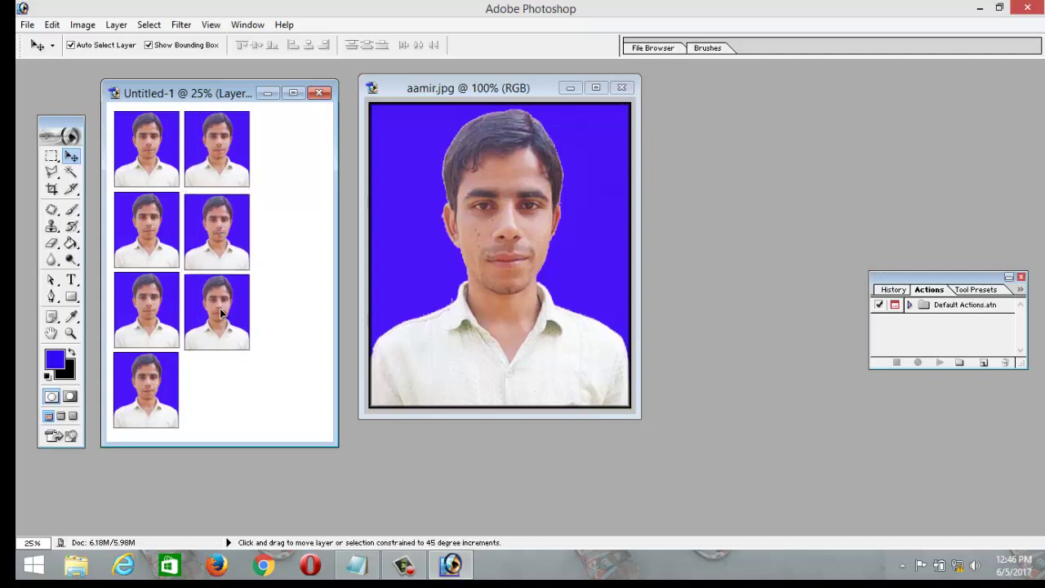
left_click_drag(221, 319, 219, 399)
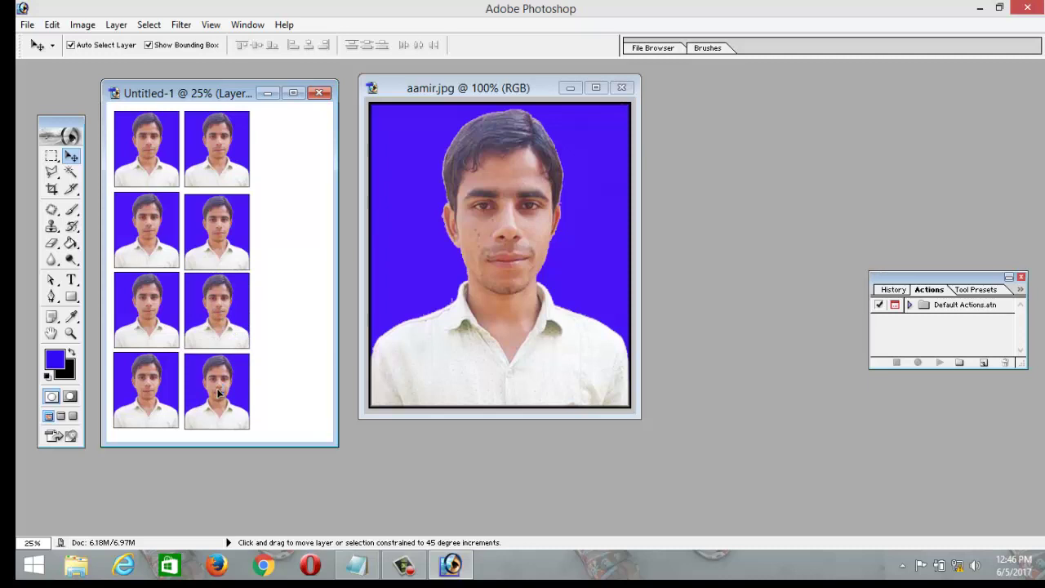
left_click(214, 157)
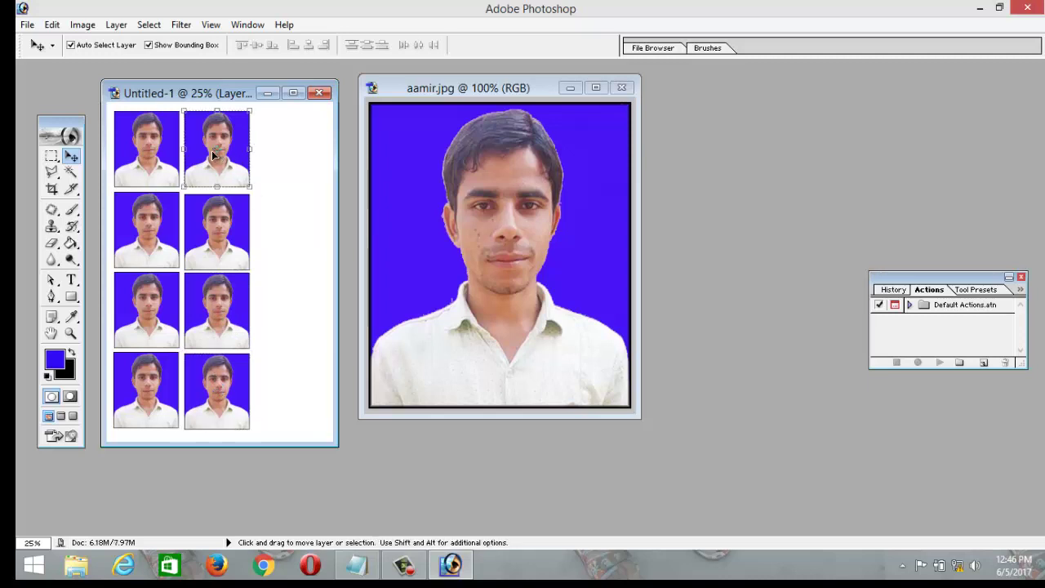
left_click_drag(214, 156, 309, 394)
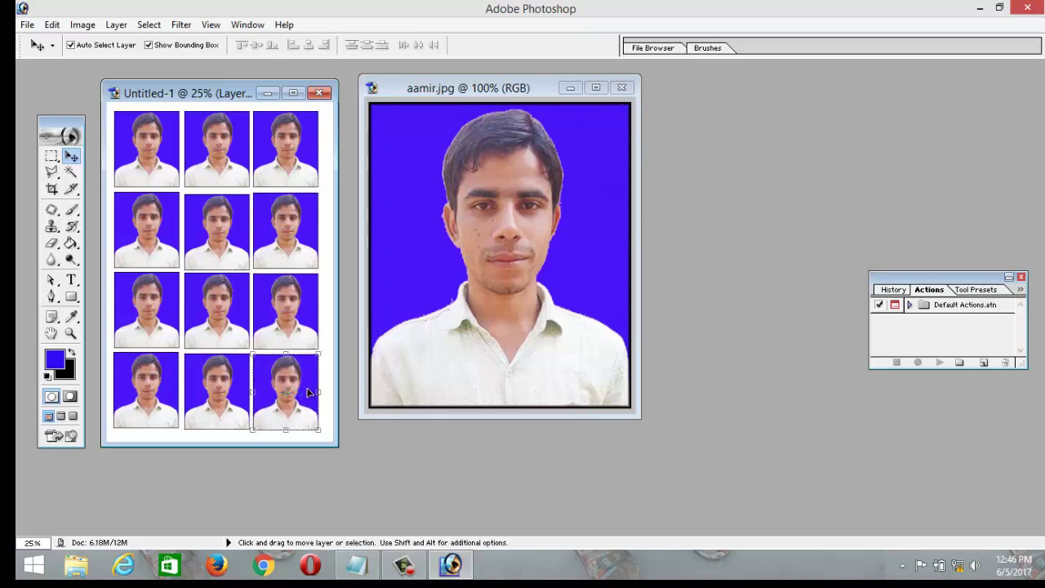
Nudge the middle and right photos of the bottom row up to line up with the bottom-left photo
left_click(217, 380)
left_click_drag(216, 381, 216, 380)
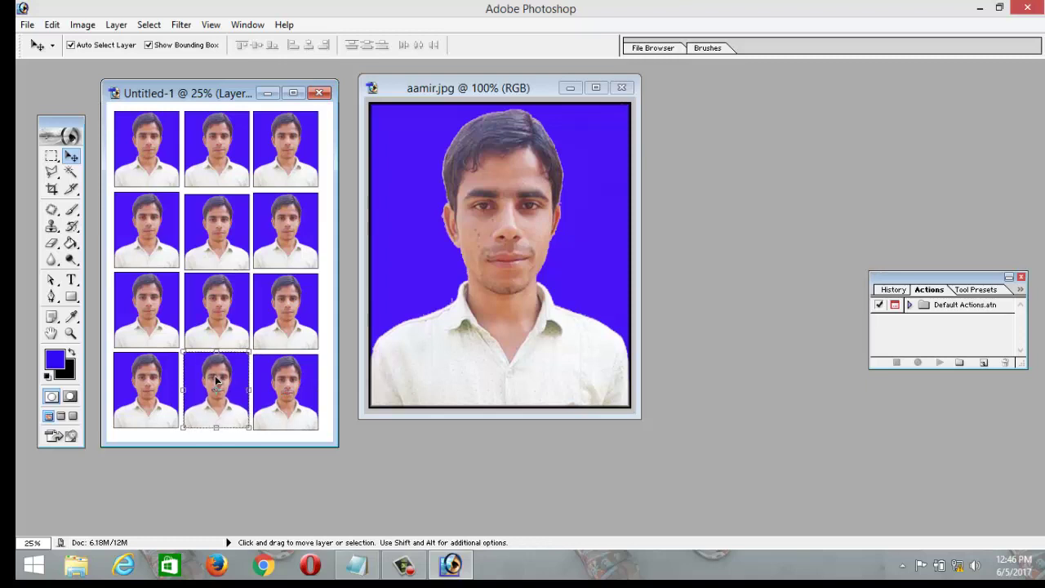
left_click(294, 393)
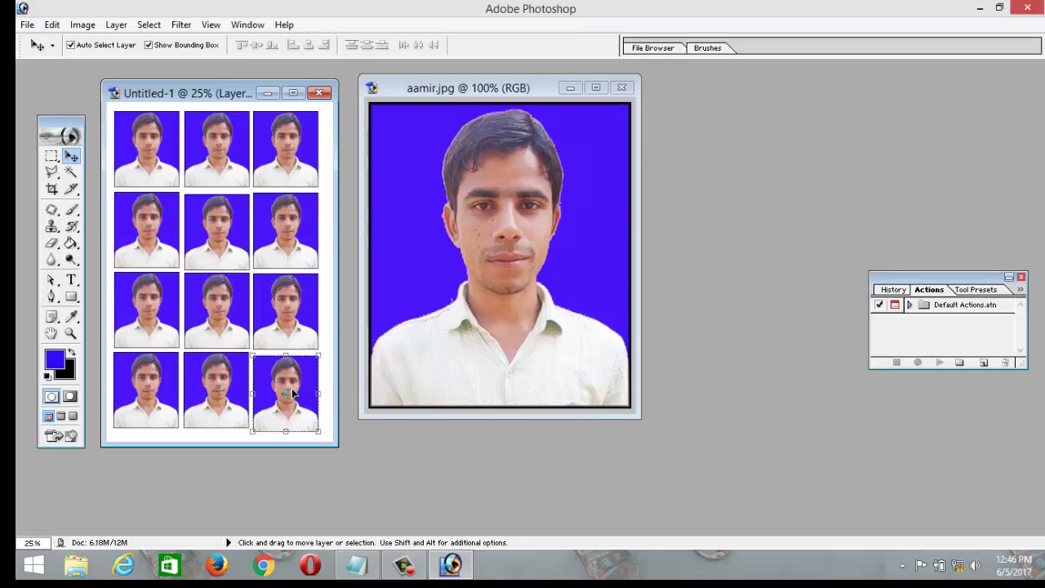
key("Up")
key("Up")
key("Up")
key("Up")
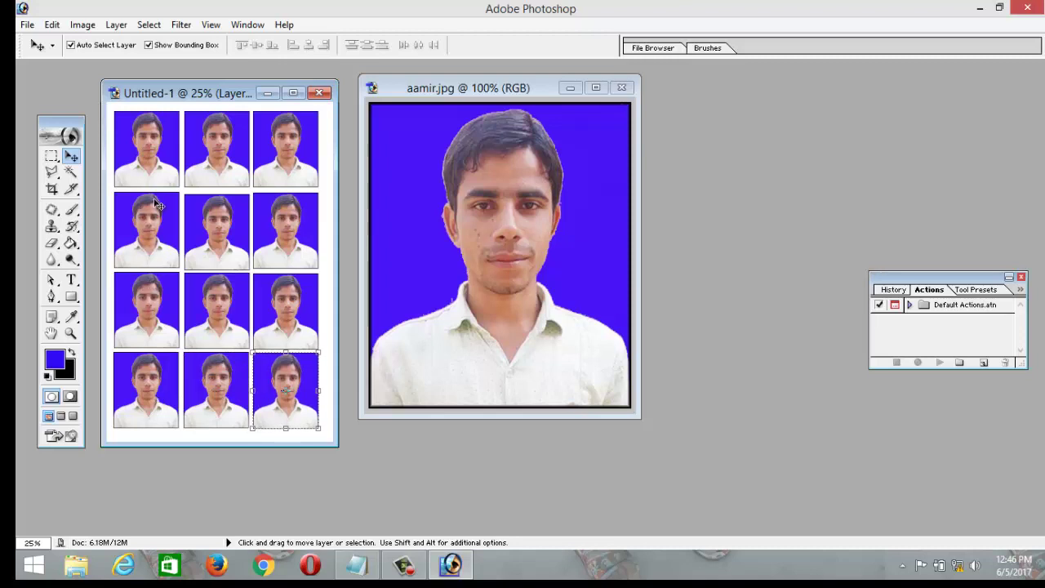
Fine-tune the middle and right photos of the second row and the bottom-left photo to even out the grid
left_click(225, 225)
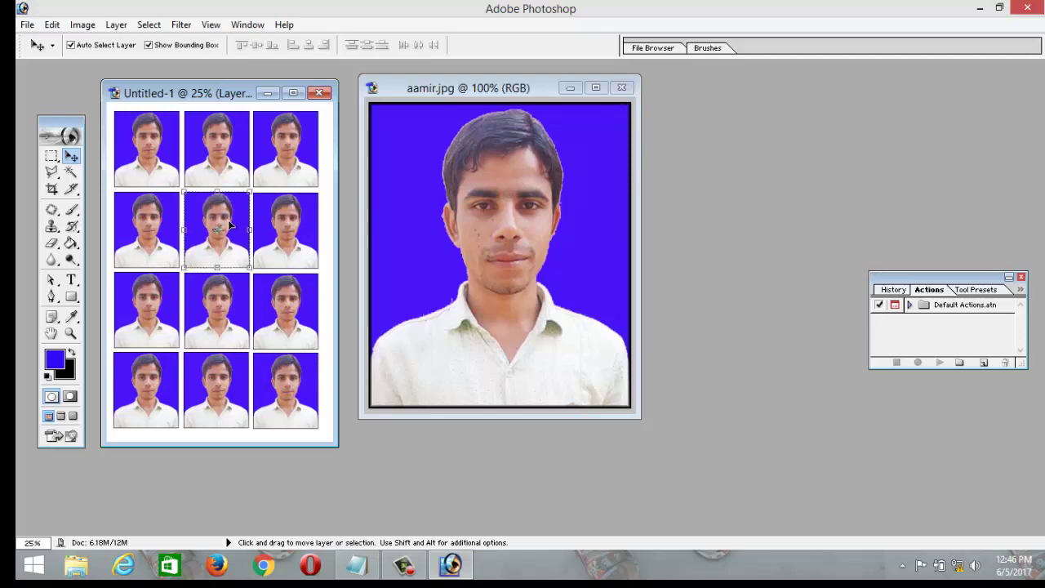
left_click(284, 223)
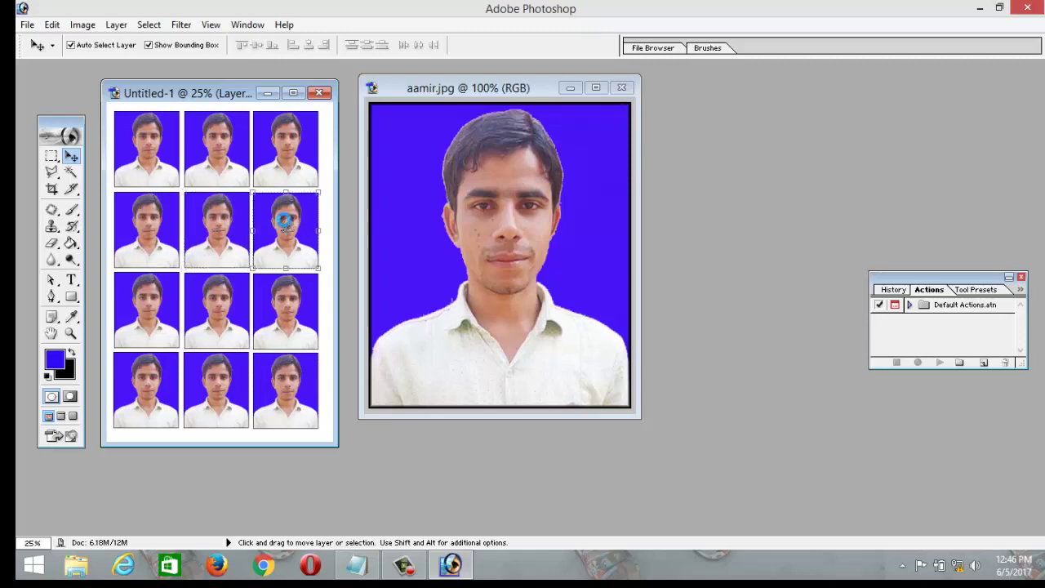
left_click_drag(284, 219, 284, 216)
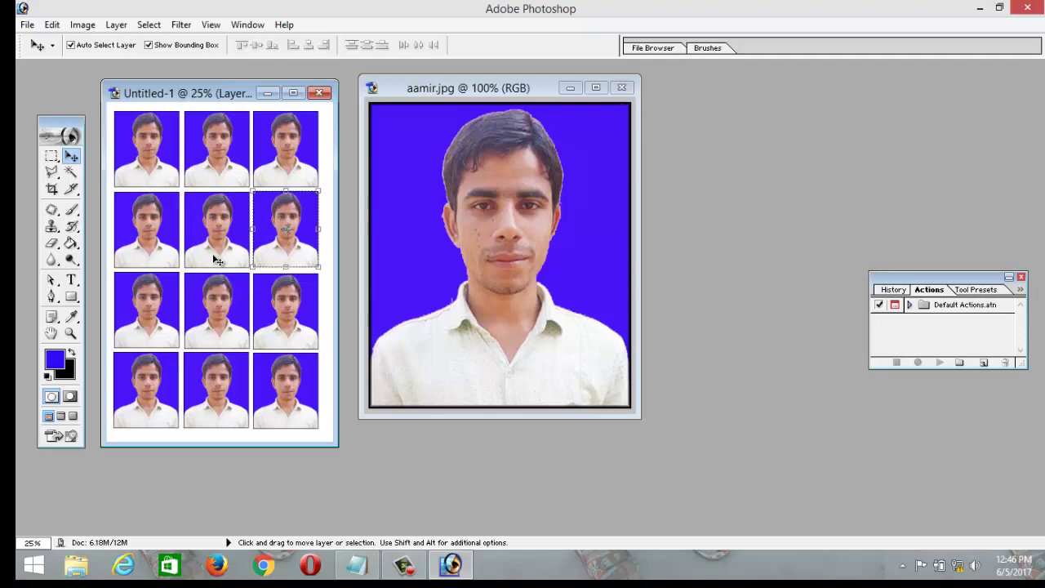
left_click(166, 398)
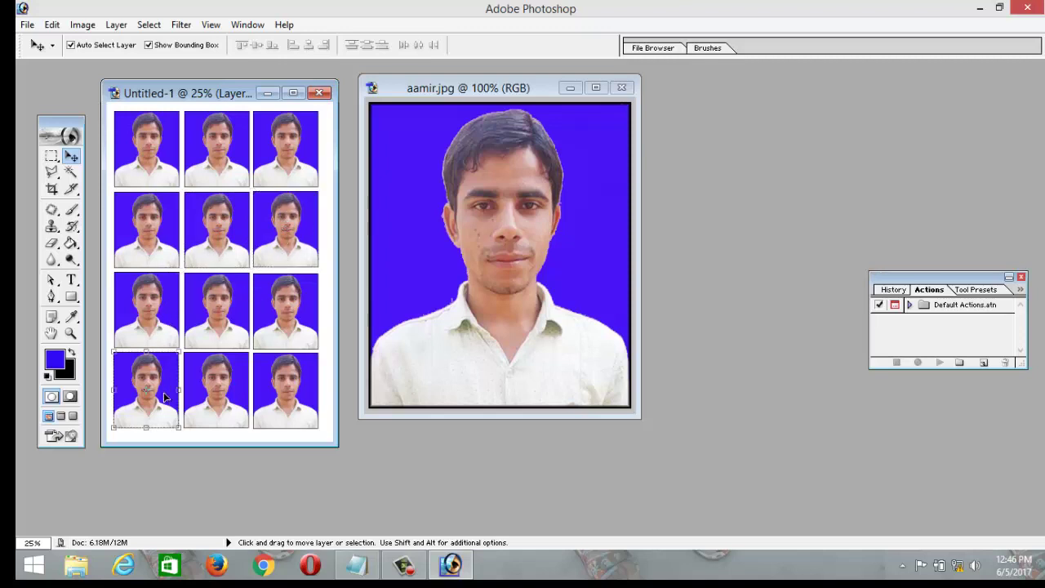
left_click_drag(166, 398, 166, 397)
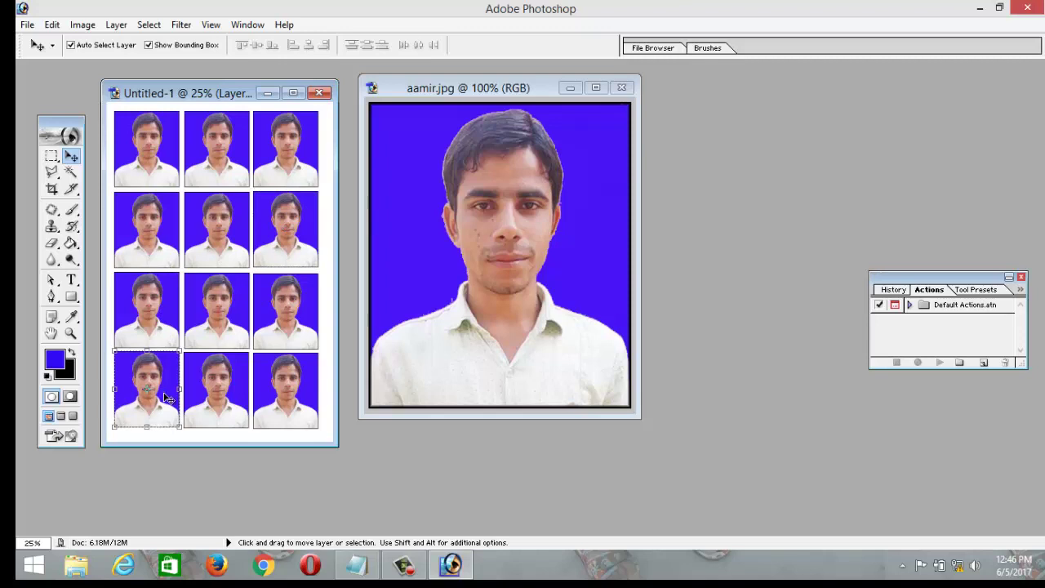
left_click(160, 125)
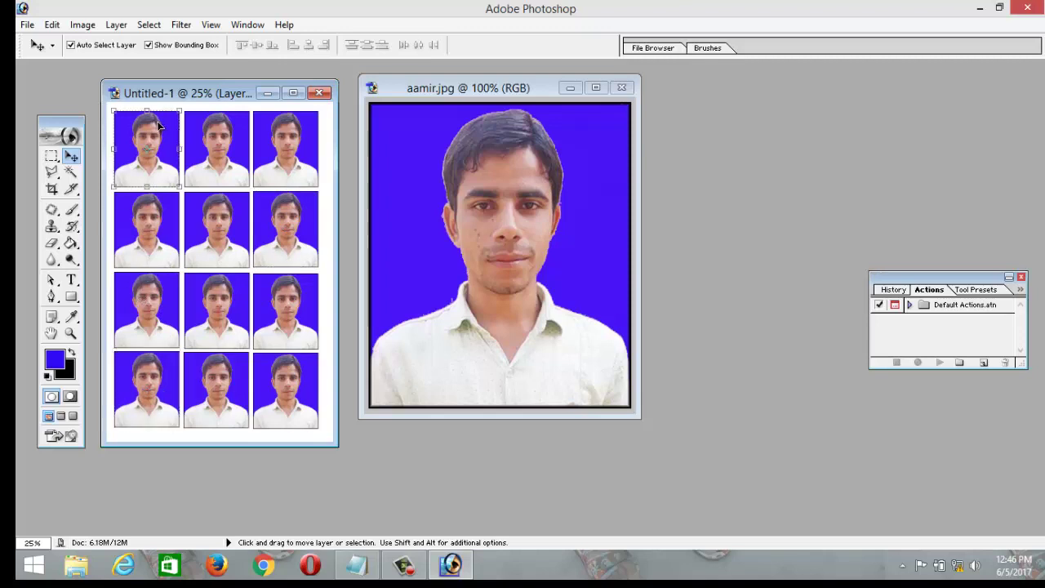
Maximize the photo sheet and examine the borders and gaps between the photos at up to 200% magnification
left_click(293, 92)
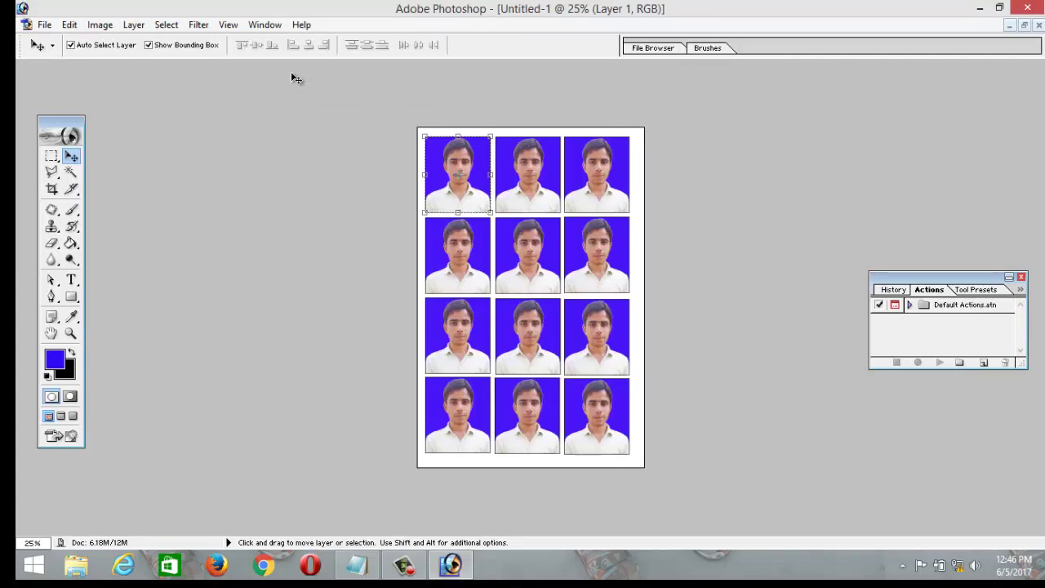
key("ctrl+plus")
key("ctrl+plus")
key("ctrl+plus")
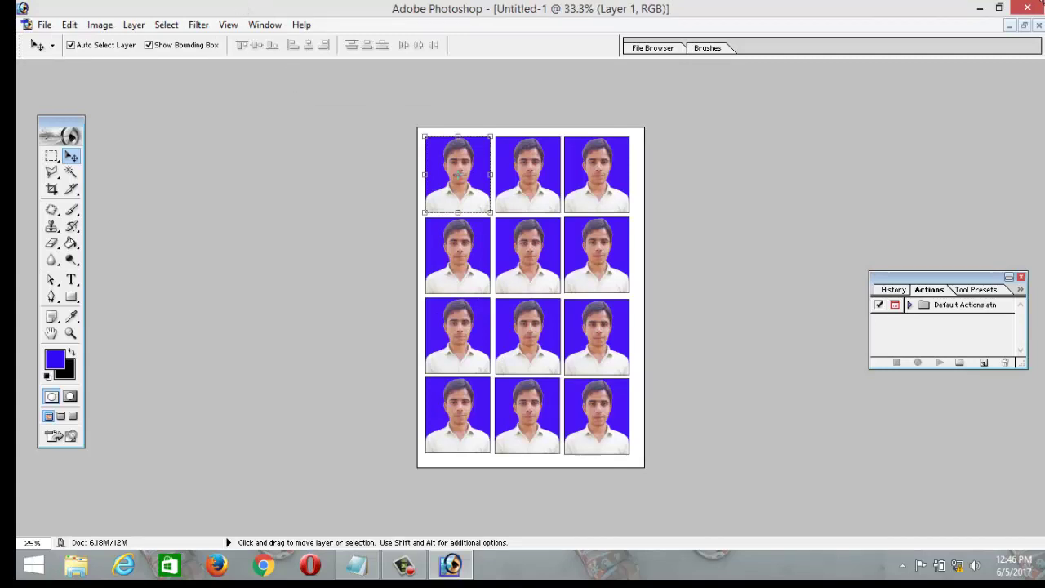
key("ctrl+plus")
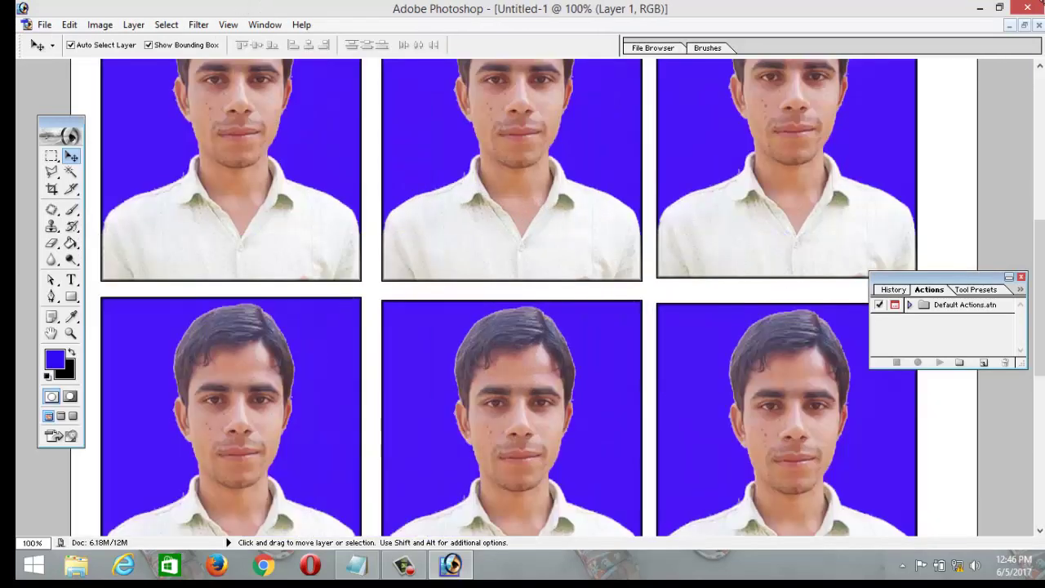
key("ctrl+plus")
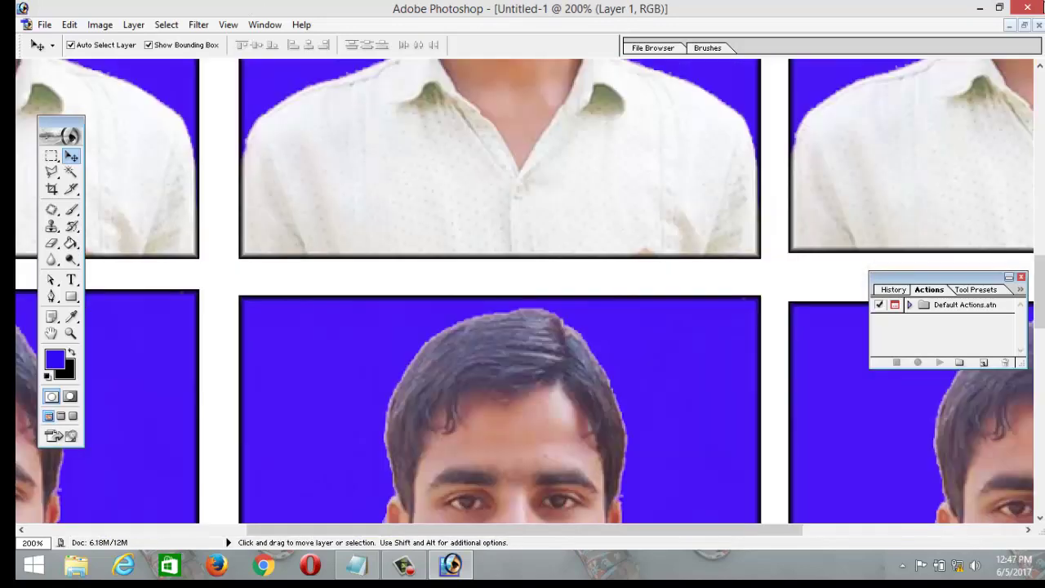
key("ctrl+minus")
key("ctrl+minus")
key("ctrl+minus")
key("ctrl+minus")
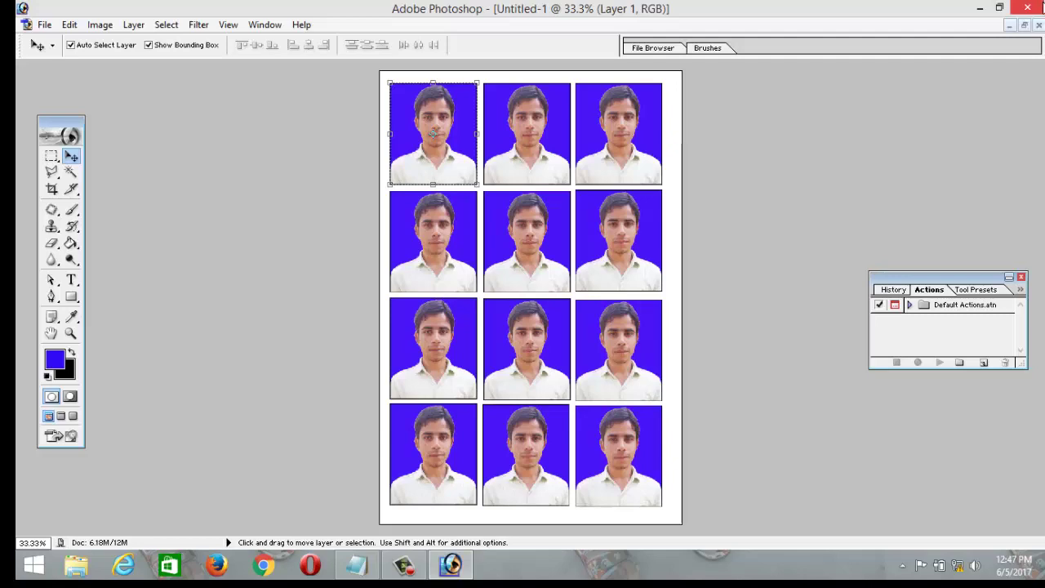
Start printing the sheet at 100% scale, centered, and choose the EPSON L380 Series printer
key("ctrl+p")
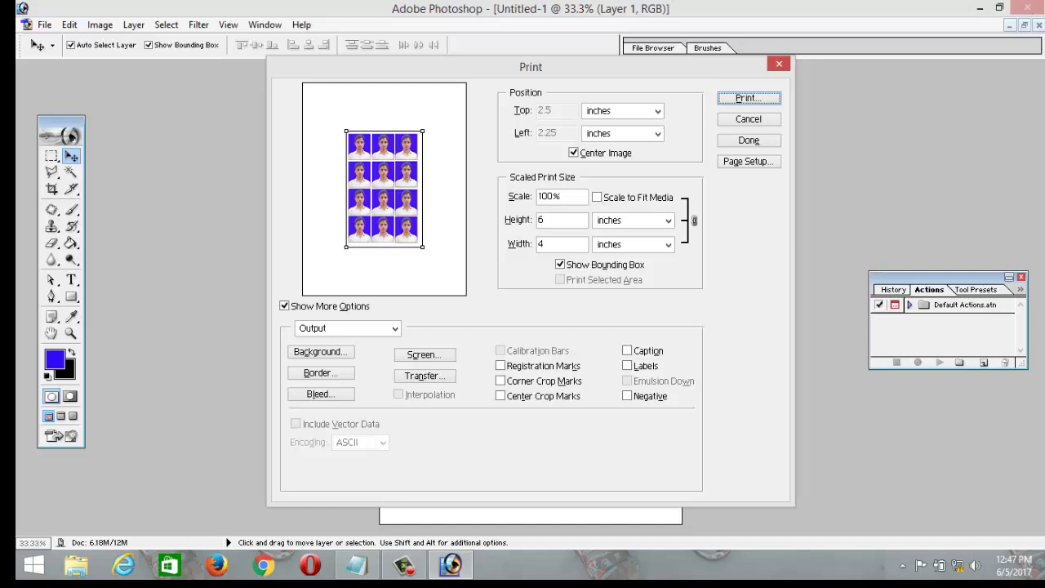
left_click(747, 98)
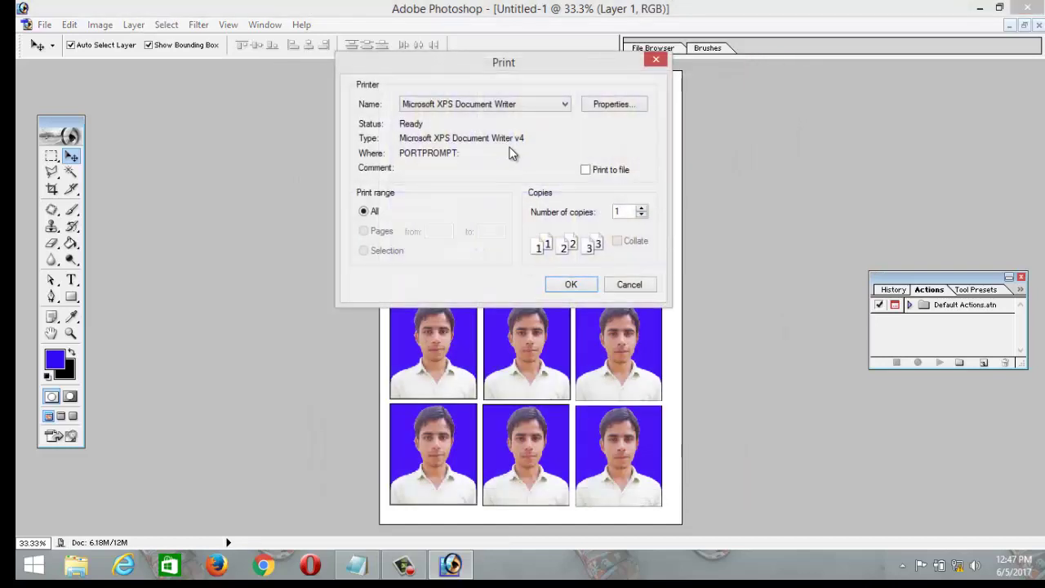
left_click(565, 106)
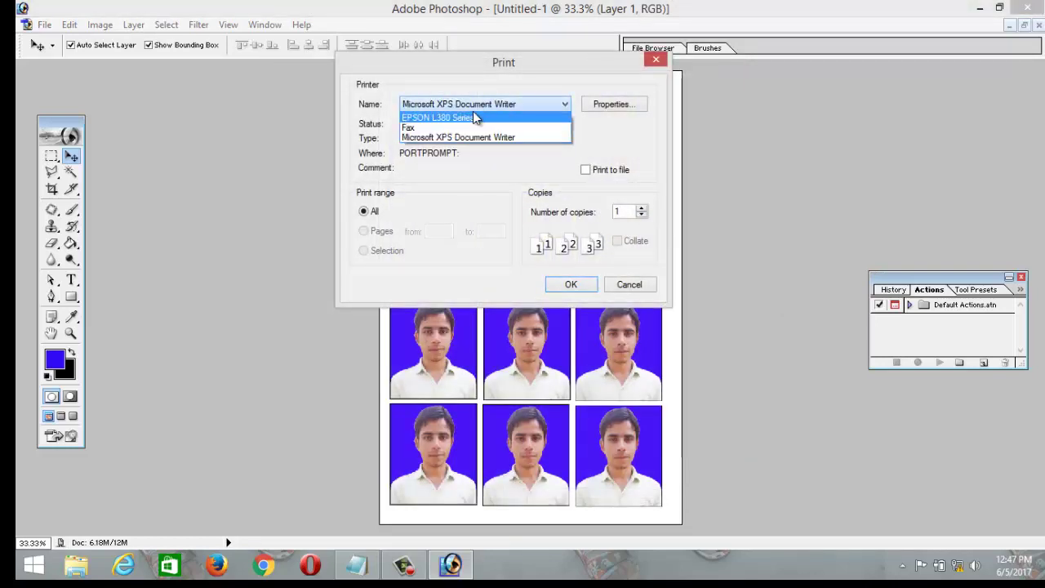
left_click(475, 108)
left_click(566, 105)
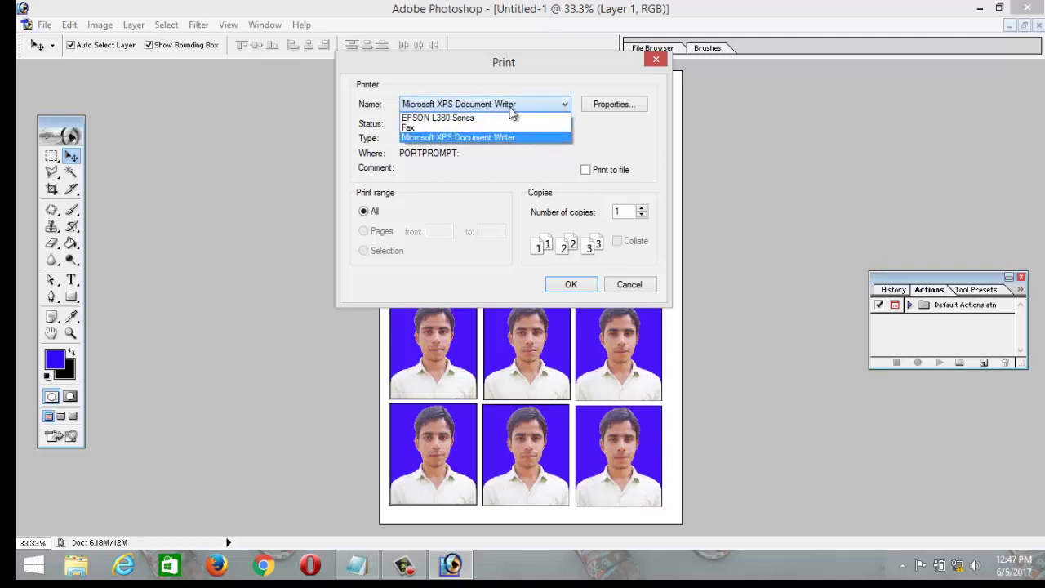
left_click(462, 120)
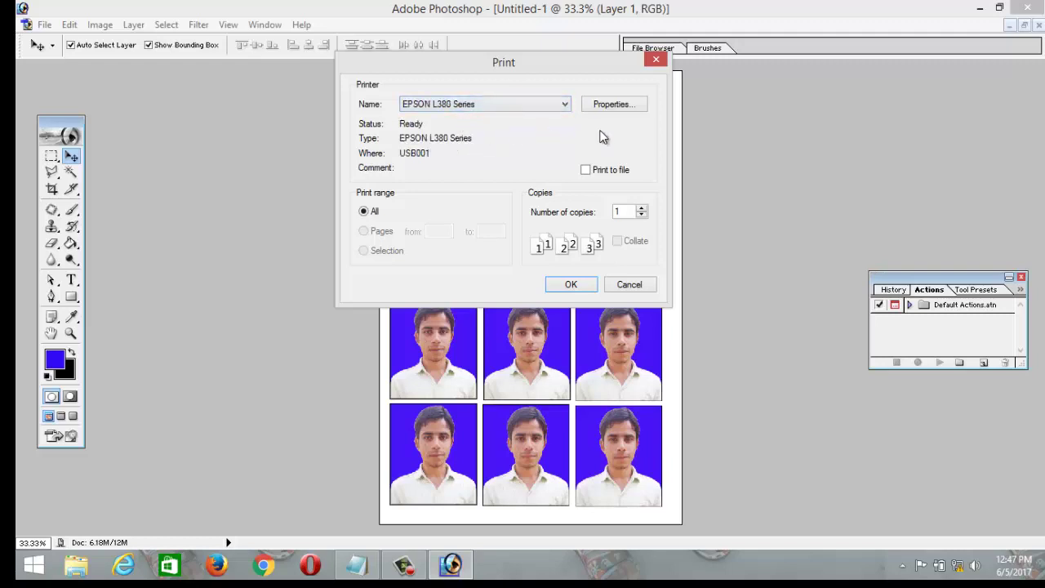
Set the printer to 10 x 15 cm (4 x 6 in), Epson Matte paper and Standard quality, then cancel the print job
left_click(610, 109)
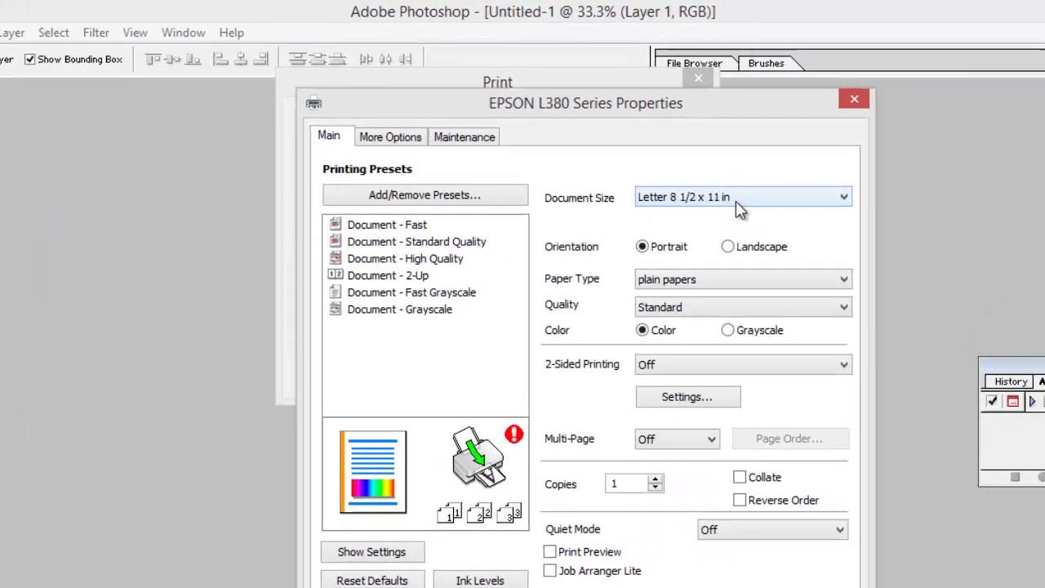
left_click(736, 201)
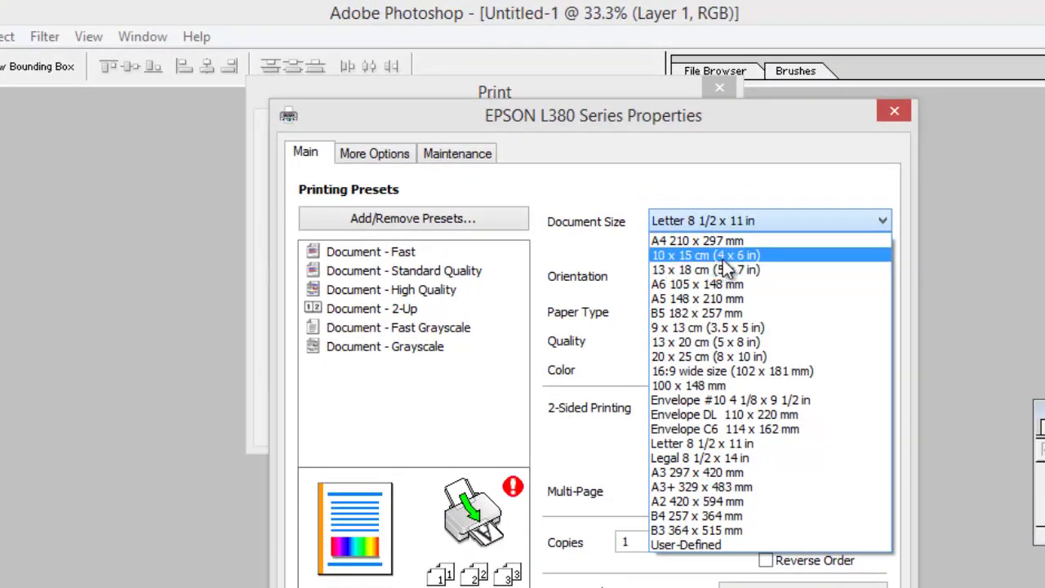
left_click(730, 256)
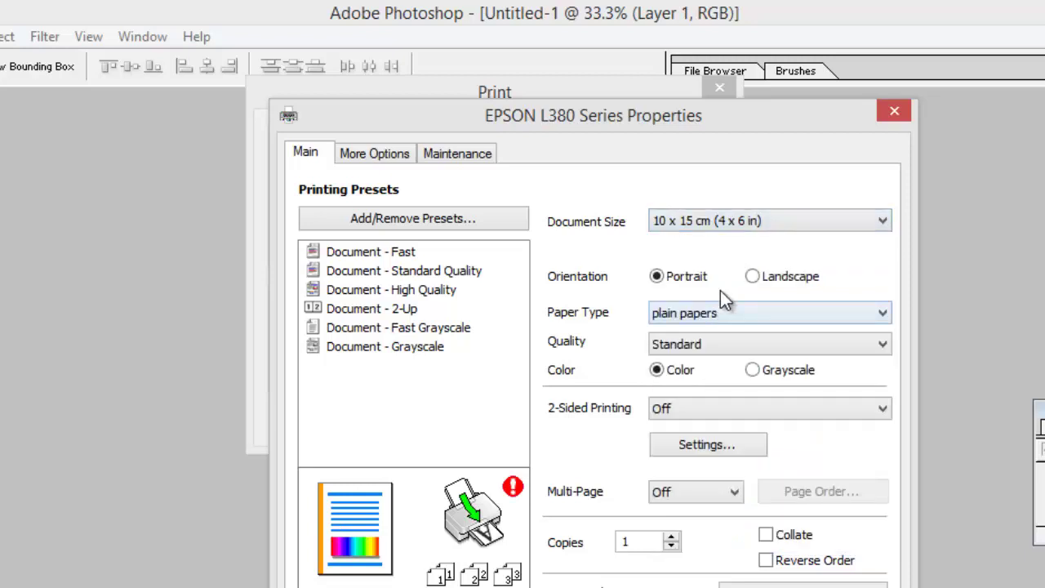
left_click(704, 315)
left_click(696, 347)
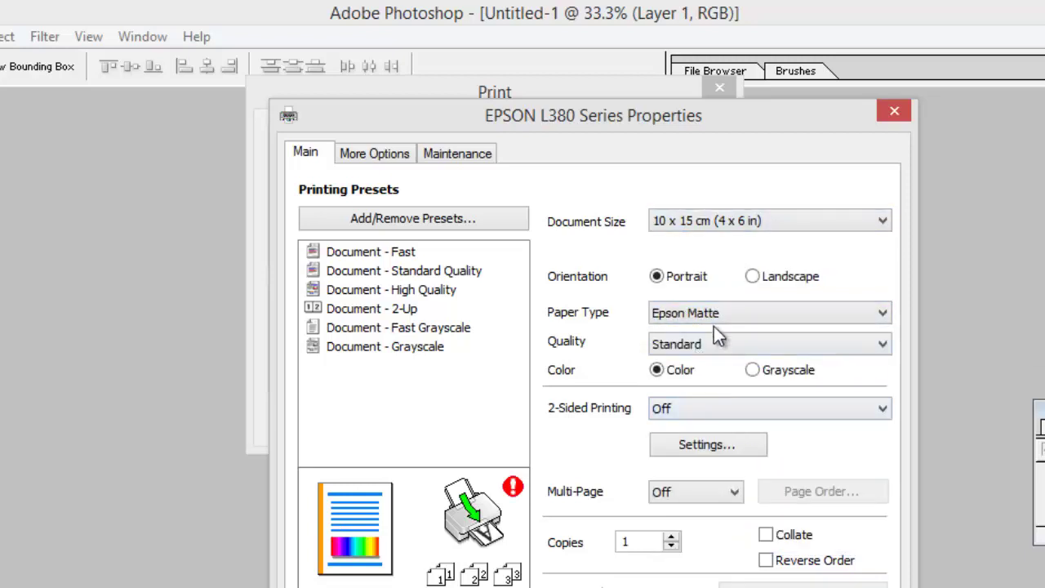
left_click(714, 343)
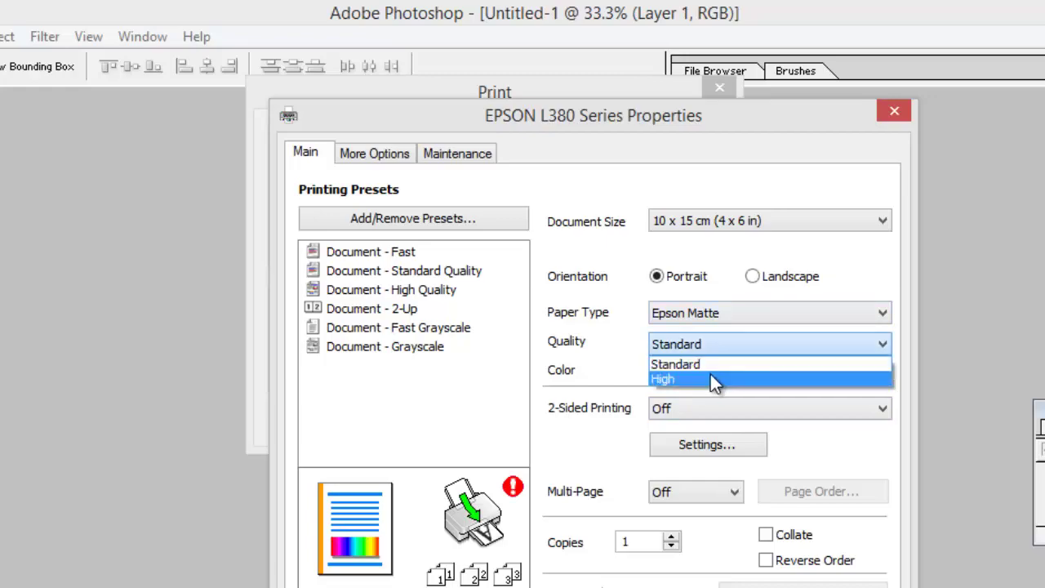
left_click(710, 371)
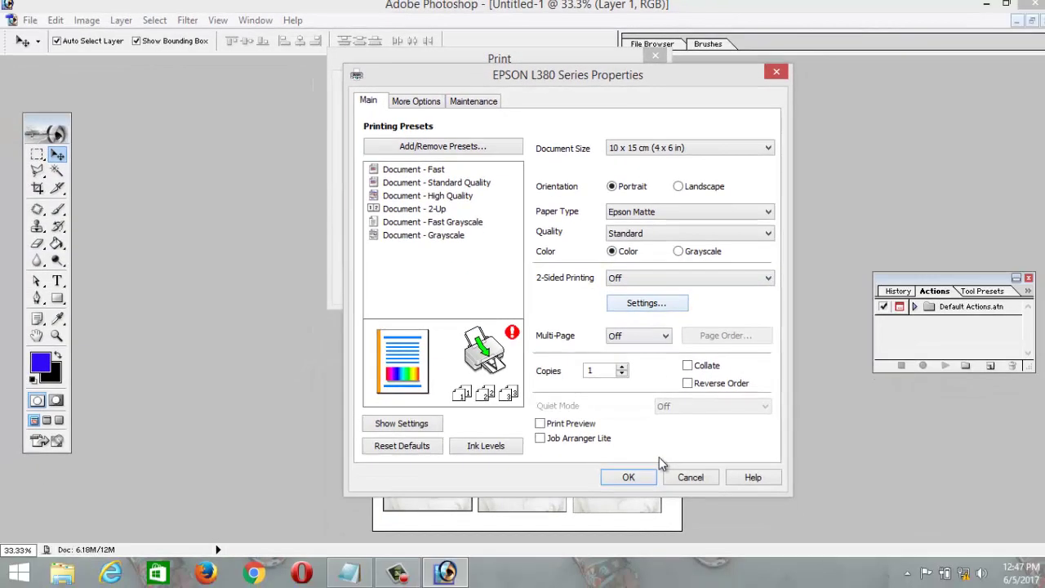
left_click(642, 477)
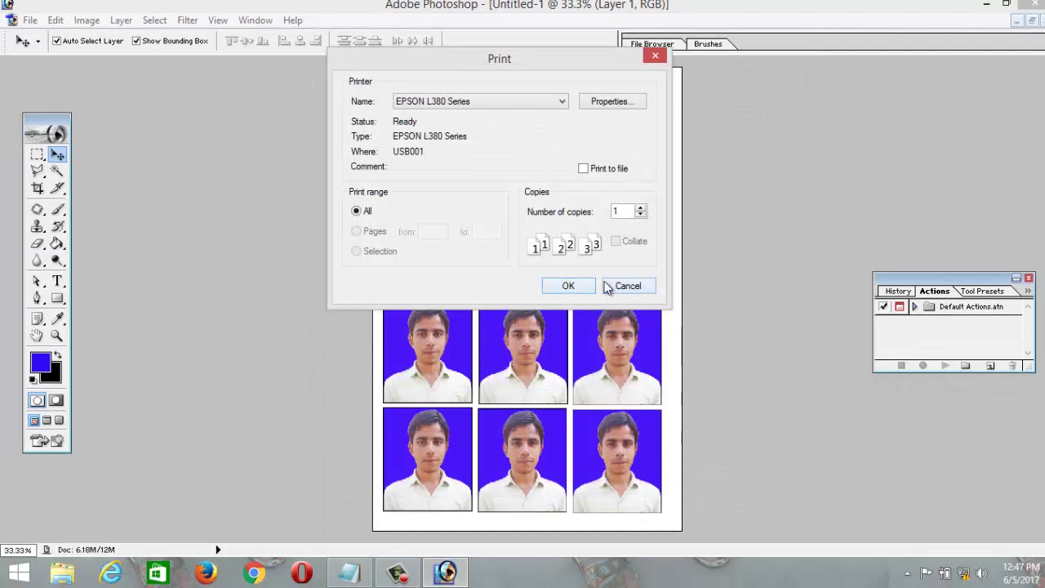
left_click(628, 288)
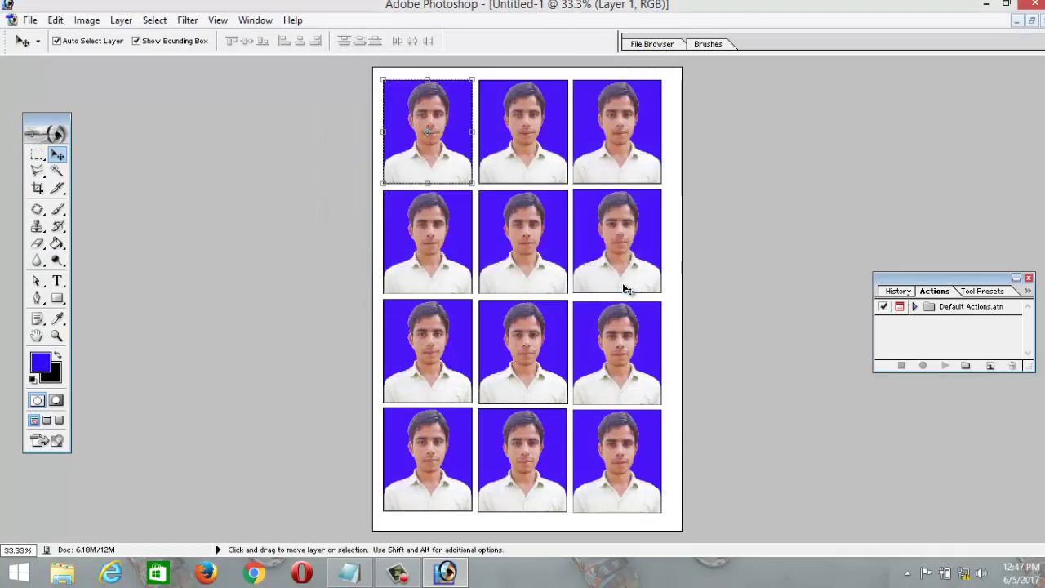